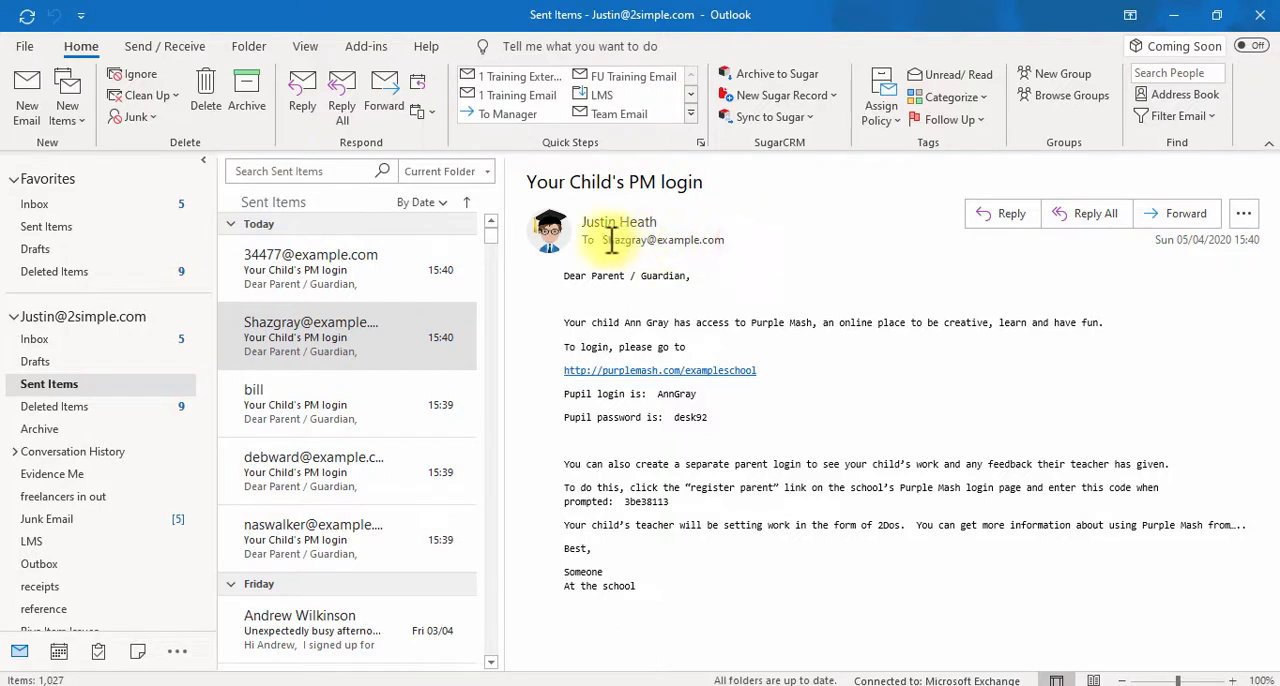
# Examine the sent login email's recipient, child's name, pupil password and parent registration code.
pyautogui.moveTo(601, 242)
pyautogui.click(777, 277)
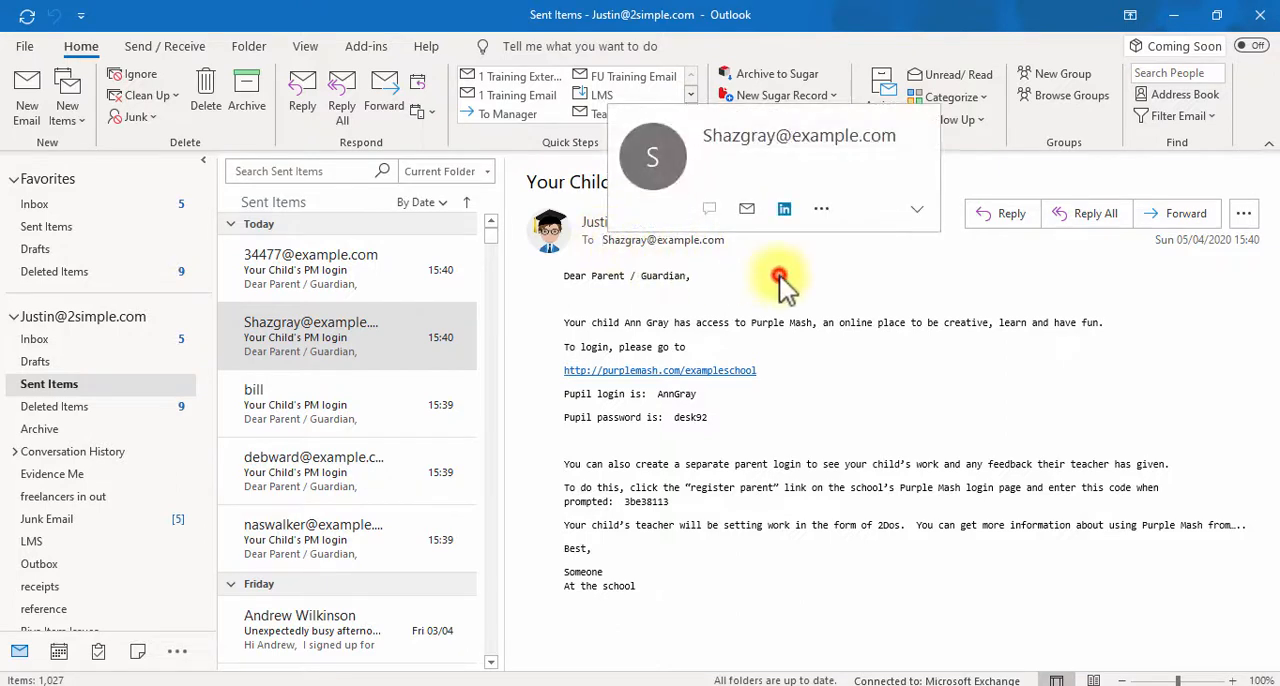
pyautogui.doubleClick(660, 323)
pyautogui.moveTo(723, 396); pyautogui.dragTo(668, 419)
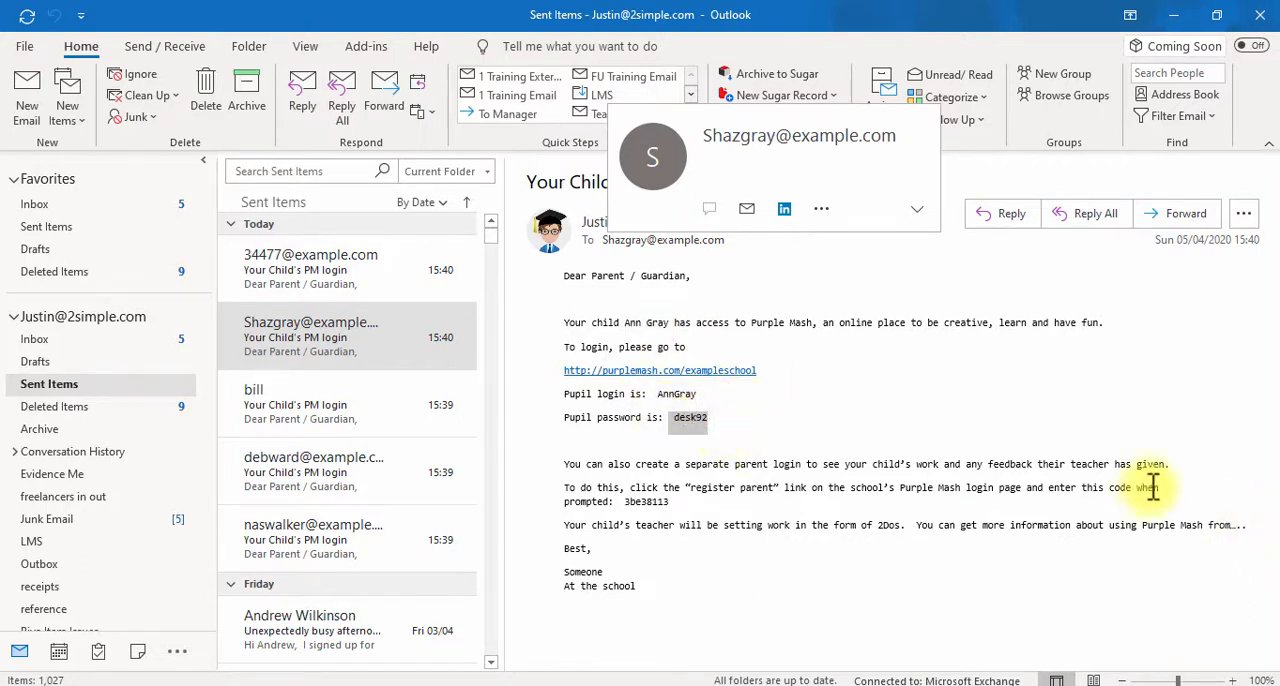
pyautogui.moveTo(680, 502); pyautogui.dragTo(622, 502)
pyautogui.click(912, 587)
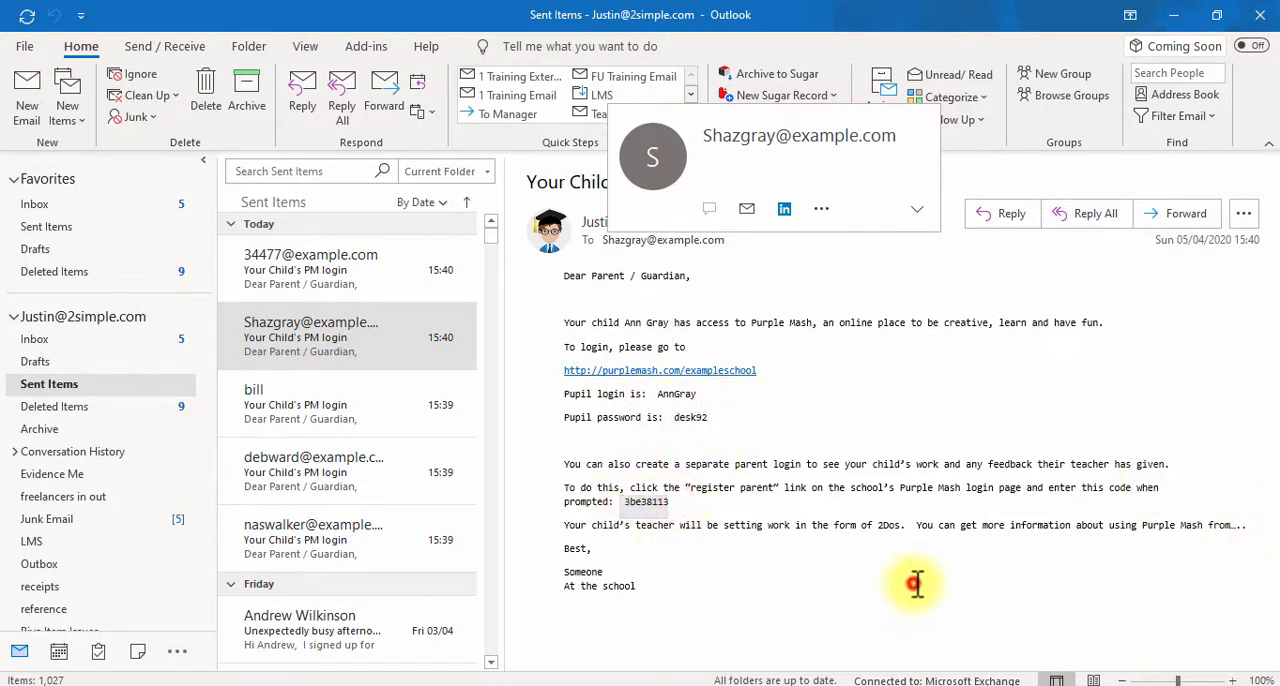
# Switch to the pupil login export workbook in Excel and examine school data columns A to C and login columns D to I.
pyautogui.click(1176, 15)
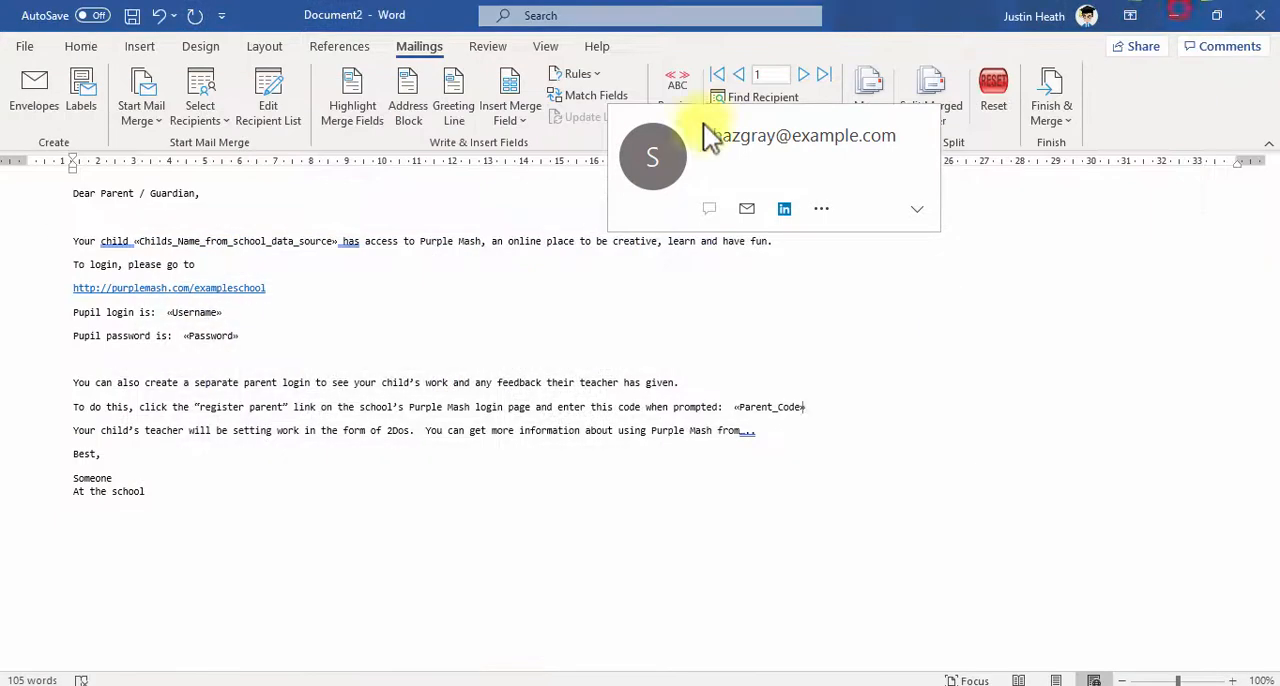
pyautogui.click(1176, 15)
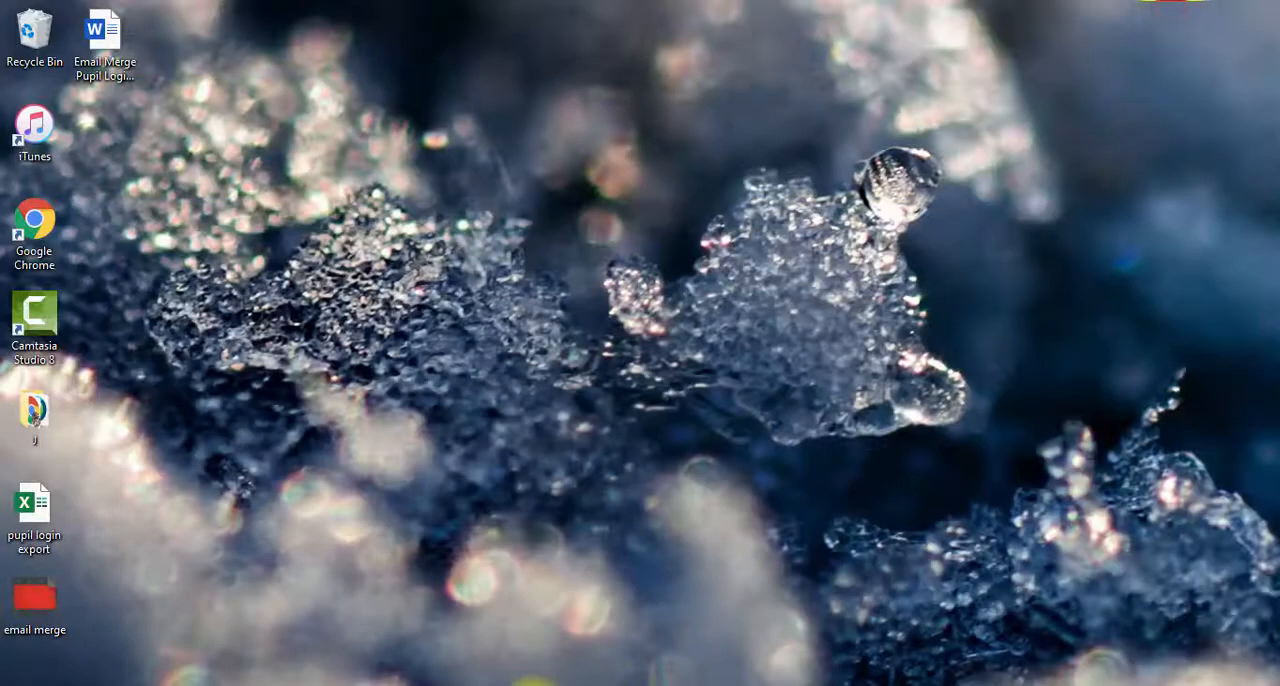
pyautogui.click(184, 685)
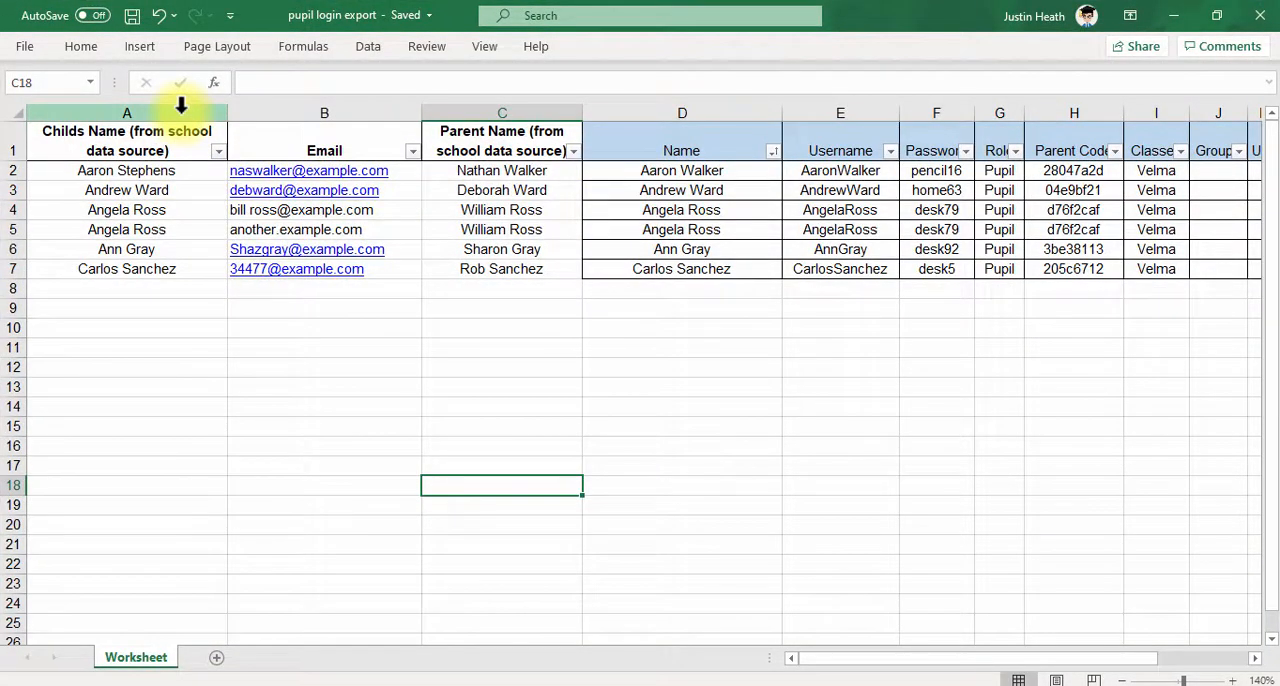
pyautogui.moveTo(181, 105); pyautogui.dragTo(471, 100)
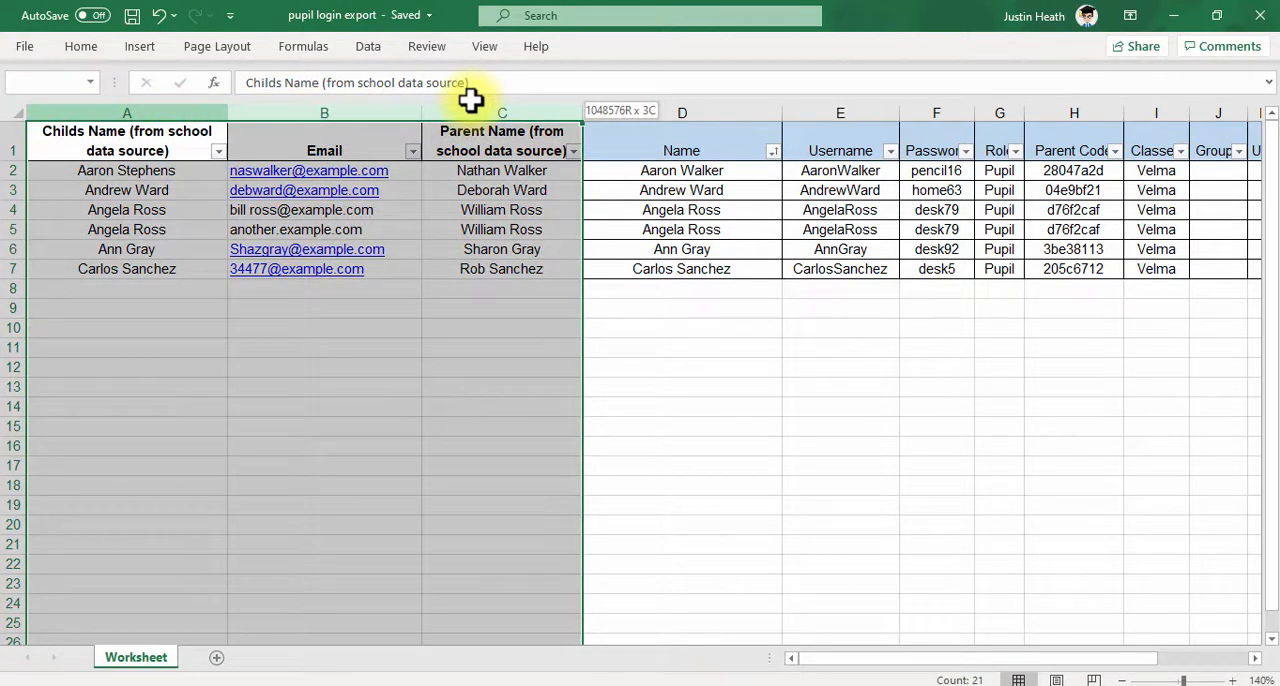
pyautogui.moveTo(471, 100); pyautogui.dragTo(476, 96)
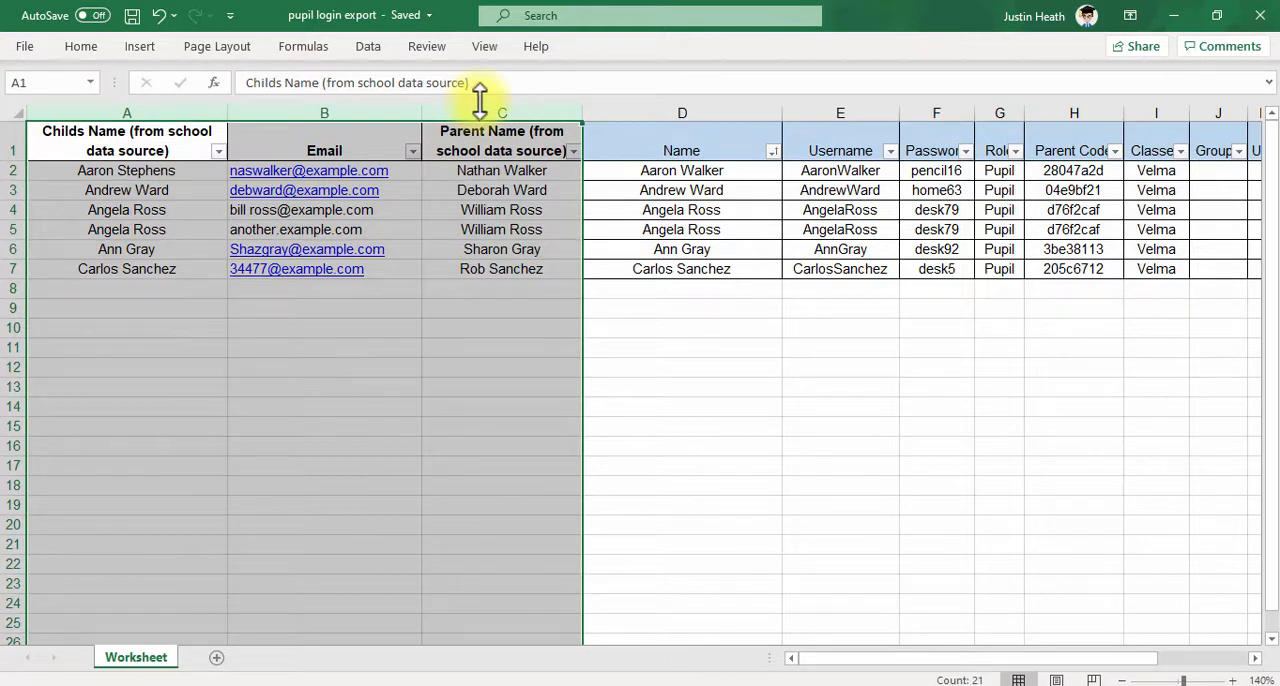
pyautogui.click(657, 108)
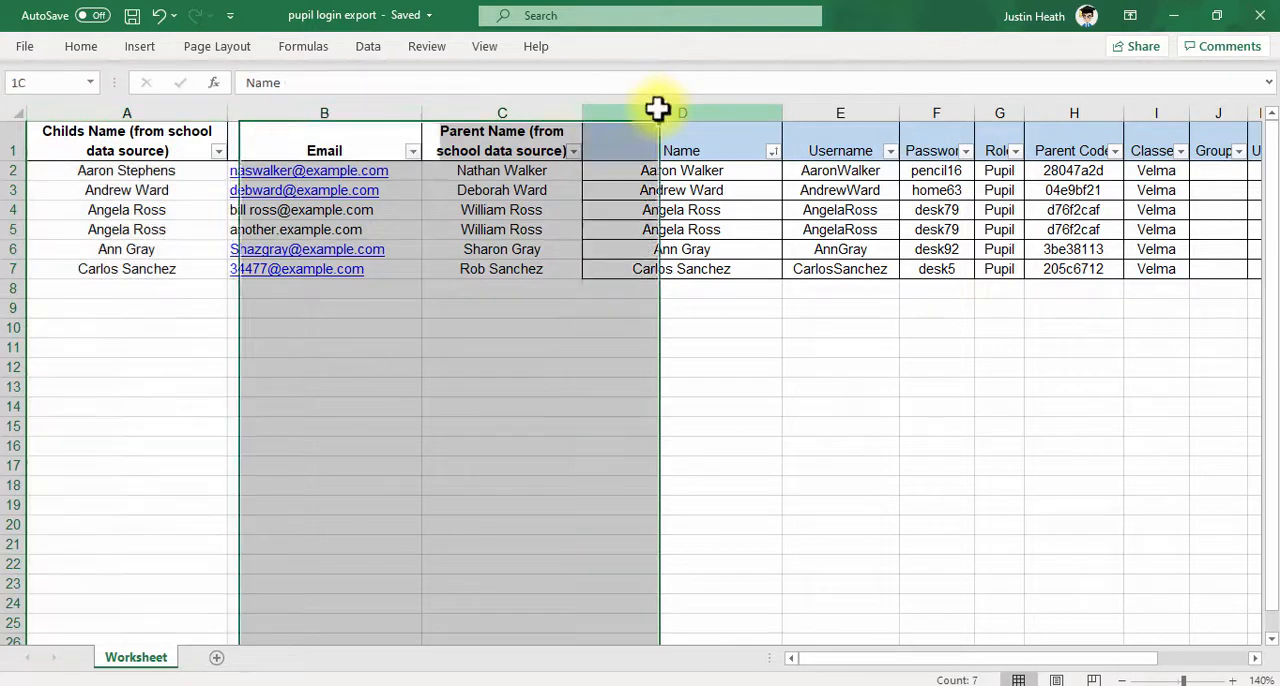
pyautogui.moveTo(657, 108); pyautogui.dragTo(1166, 115)
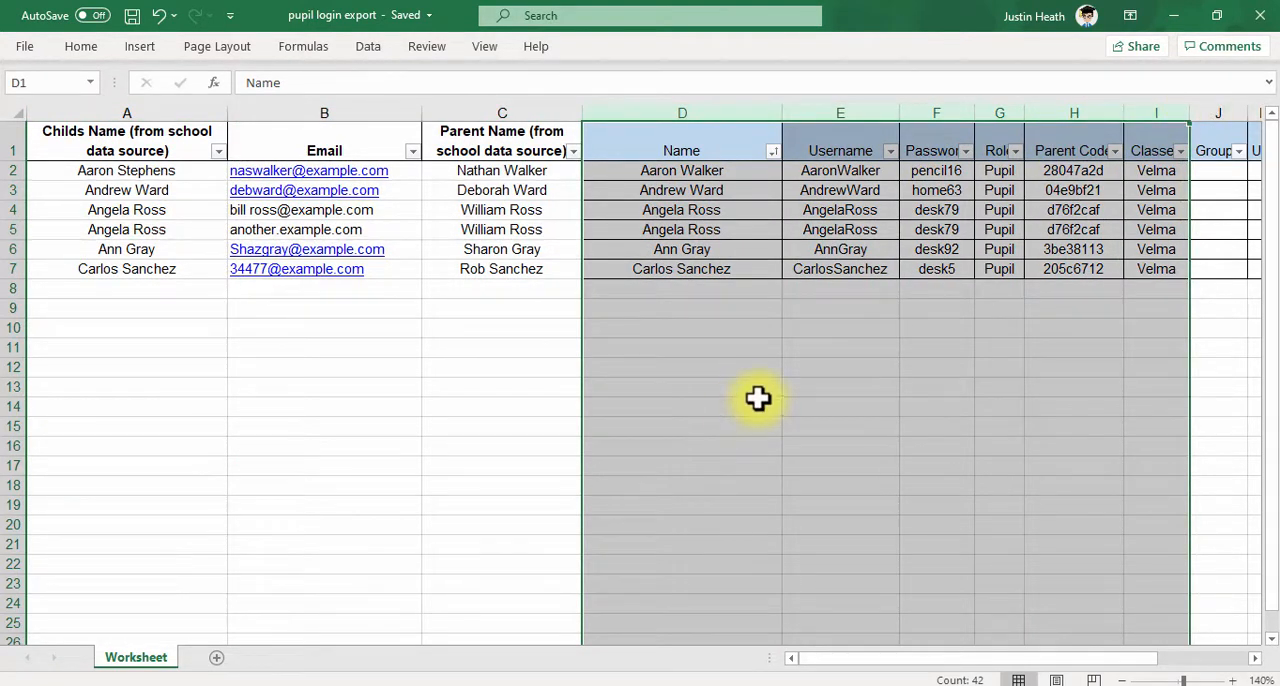
pyautogui.click(410, 350)
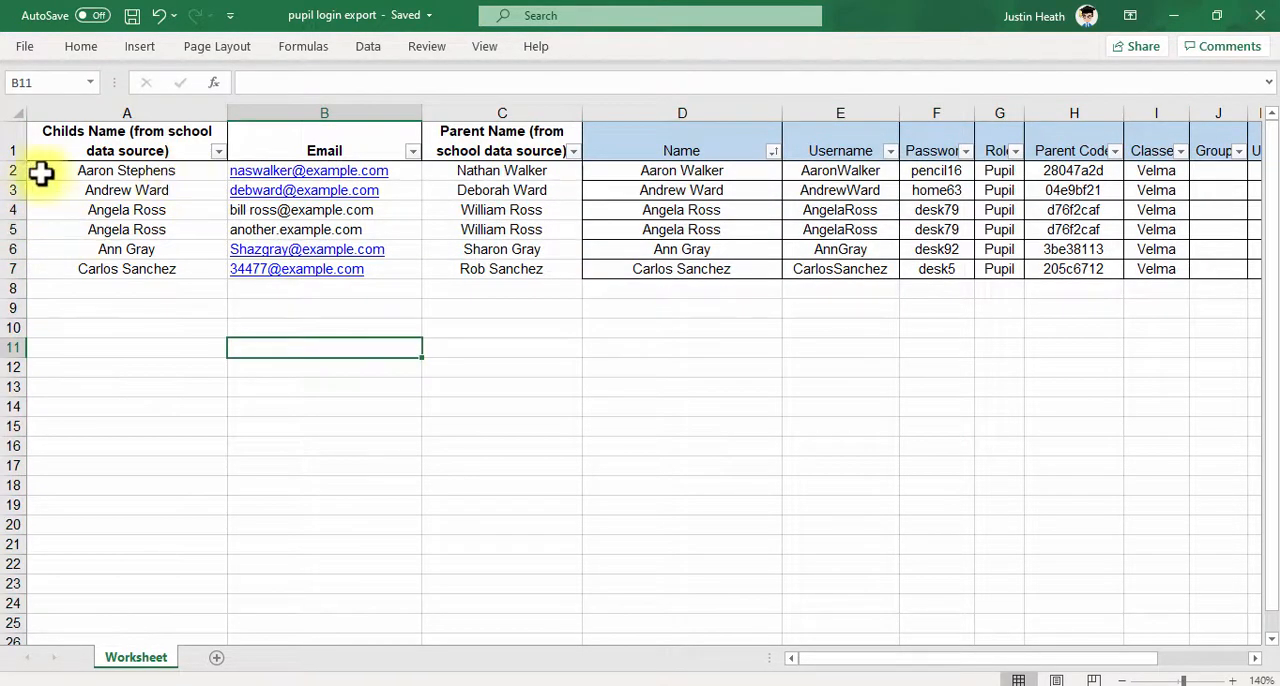
# Check pupil rows 2 to 6, comparing each child's parent email with the login details on the same row.
pyautogui.click(10, 171)
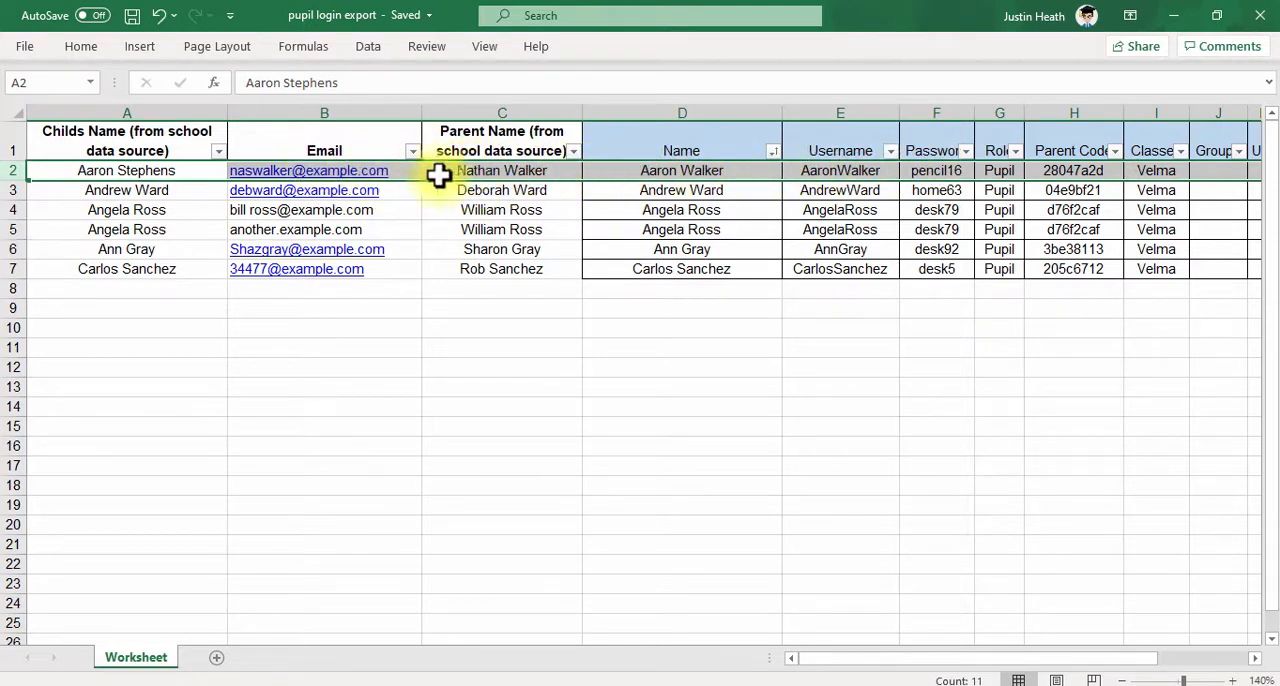
pyautogui.click(10, 190)
pyautogui.click(8, 210)
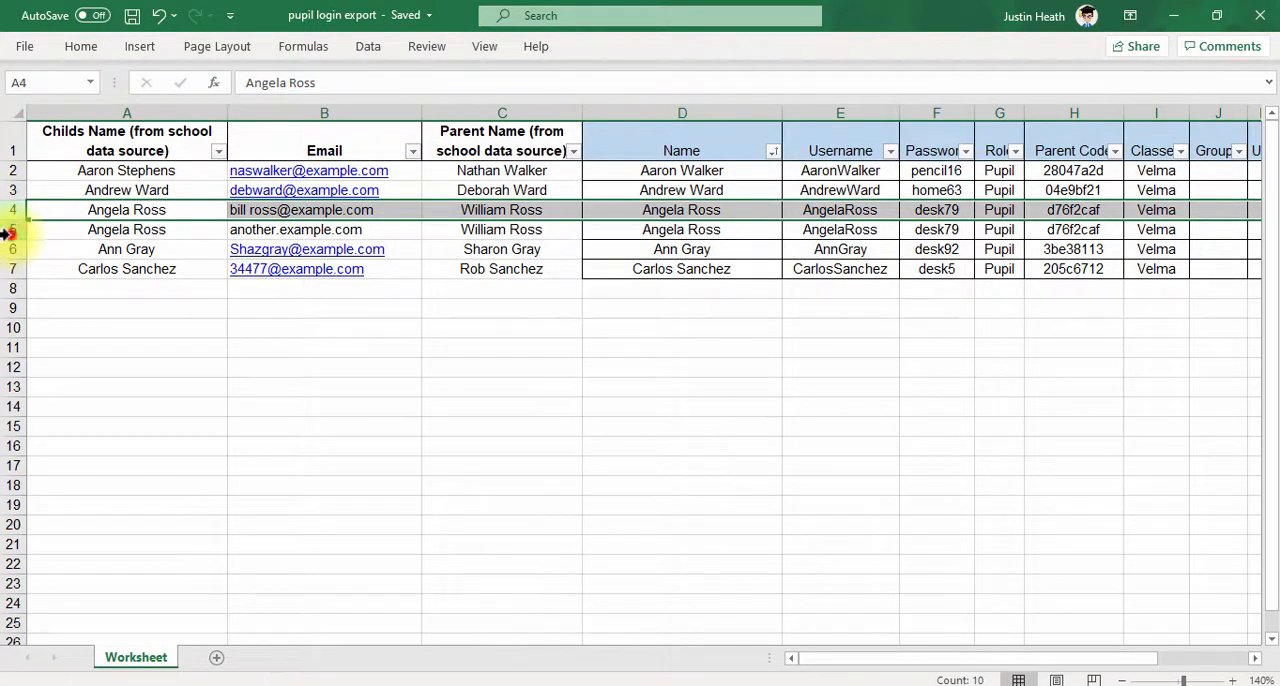
pyautogui.click(8, 231)
pyautogui.click(9, 207)
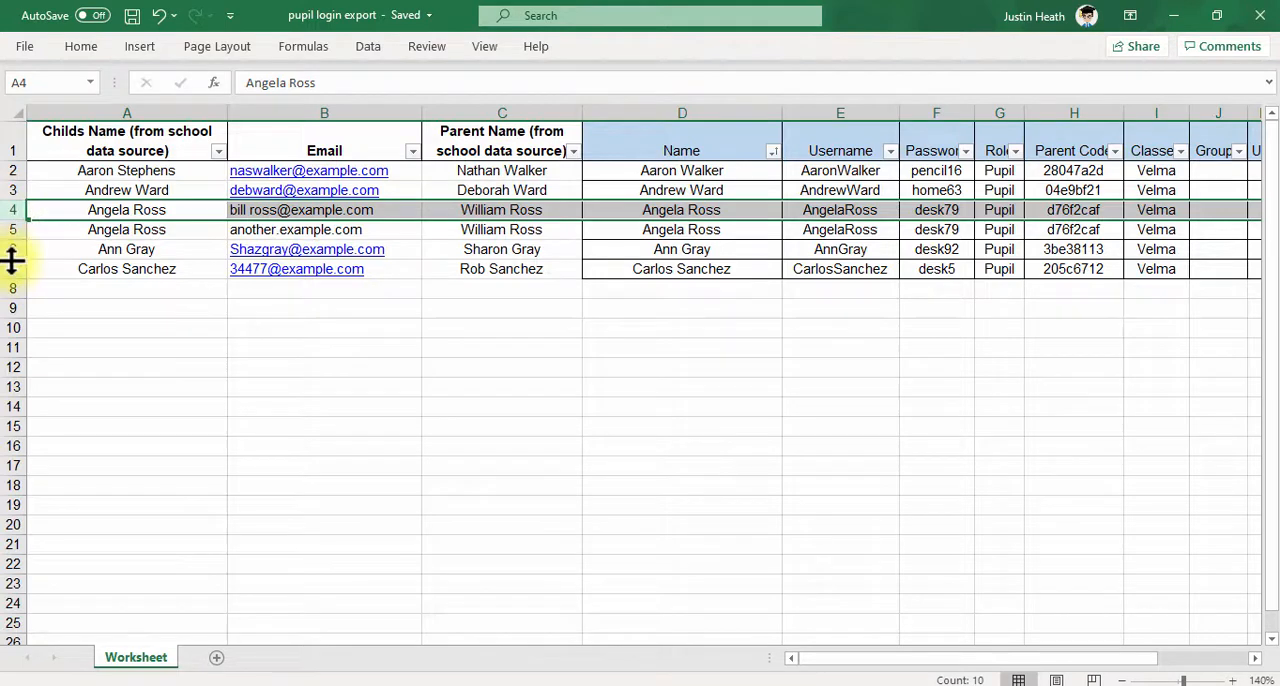
pyautogui.click(10, 248)
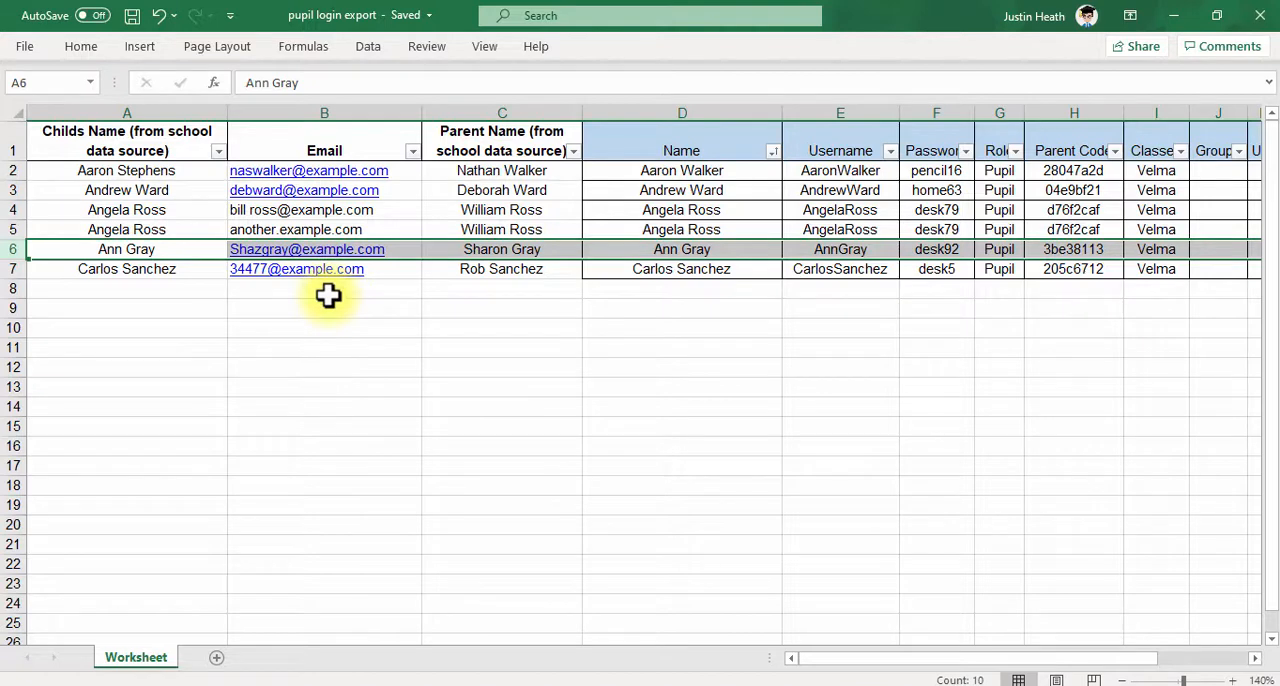
# Review the Email column, the header row, the empty area below the table and data rows 2 to 7.
pyautogui.click(330, 113)
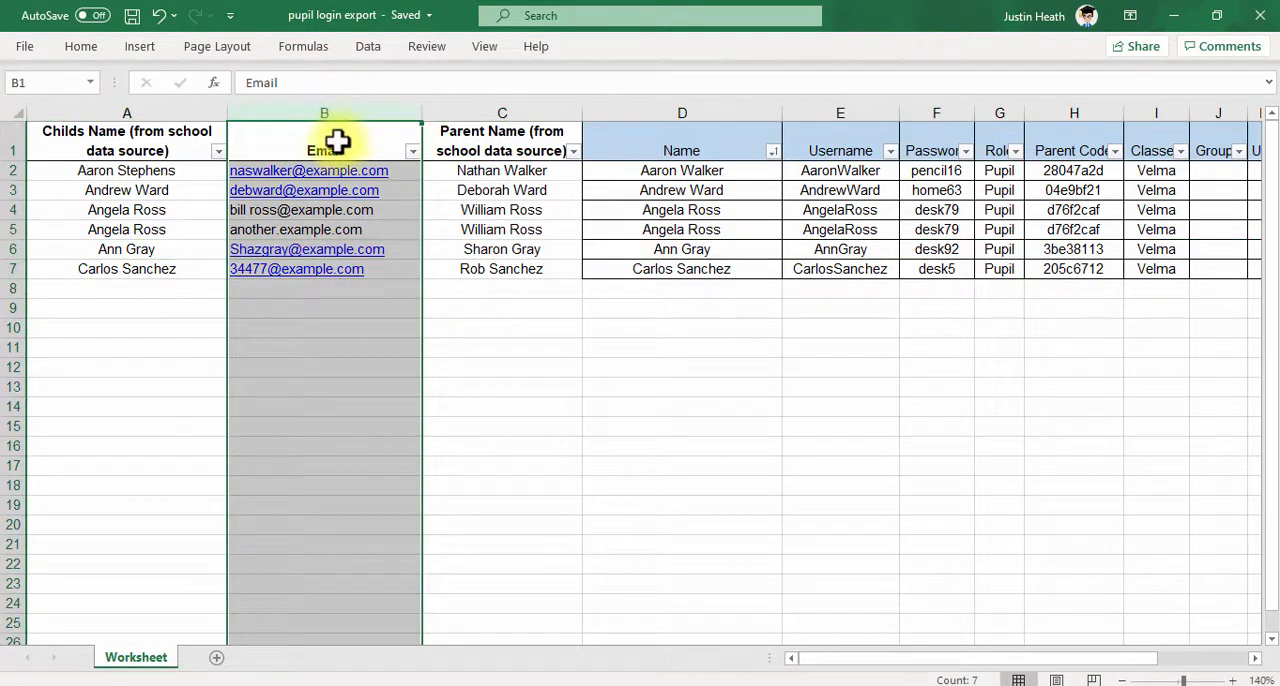
pyautogui.click(337, 143)
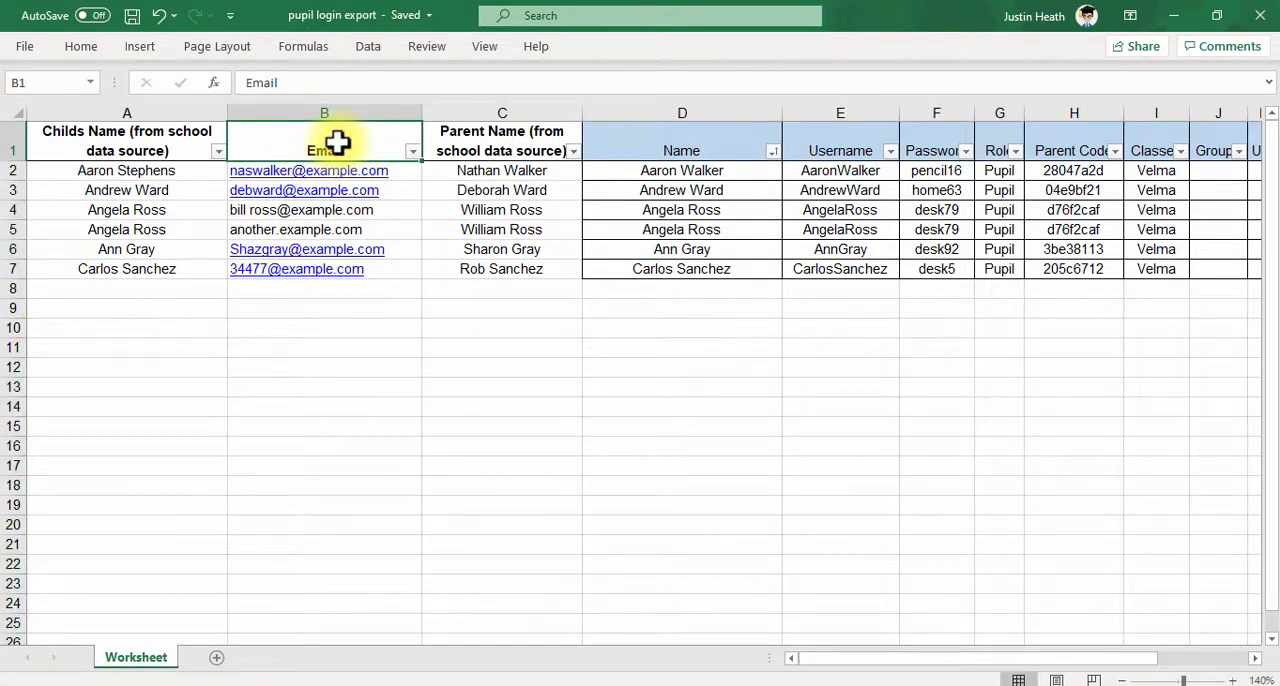
pyautogui.click(142, 148)
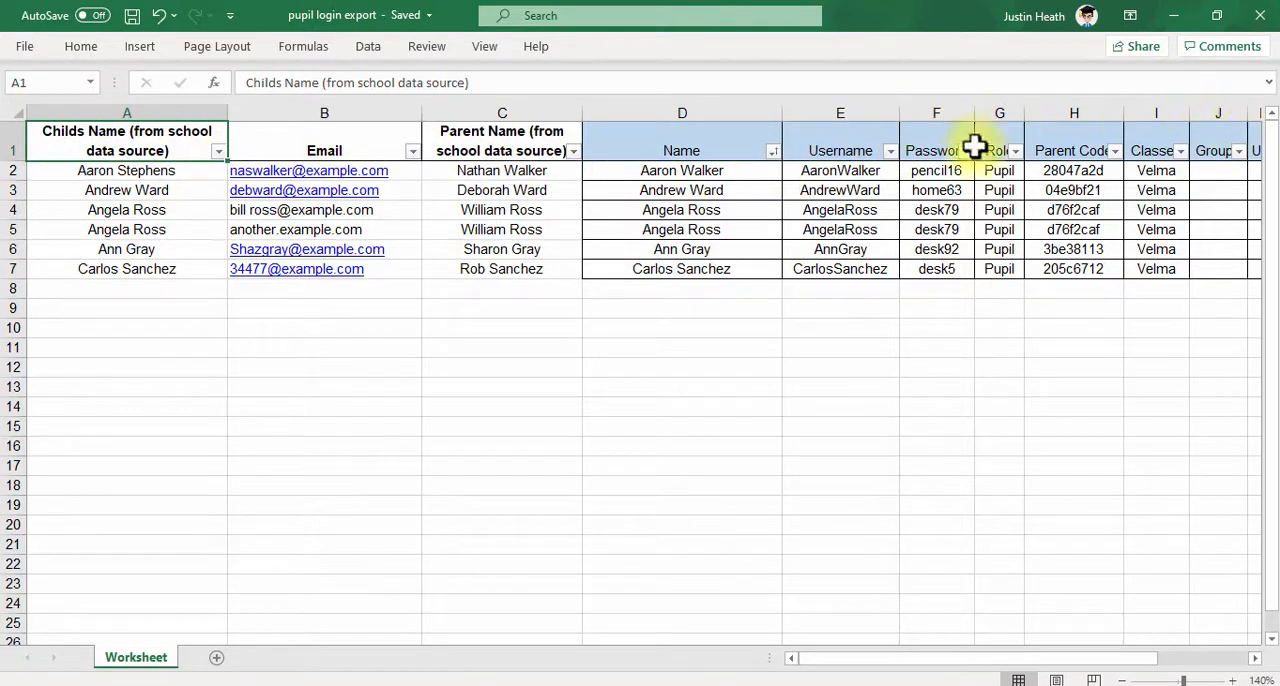
pyautogui.moveTo(80, 289); pyautogui.dragTo(1100, 620)
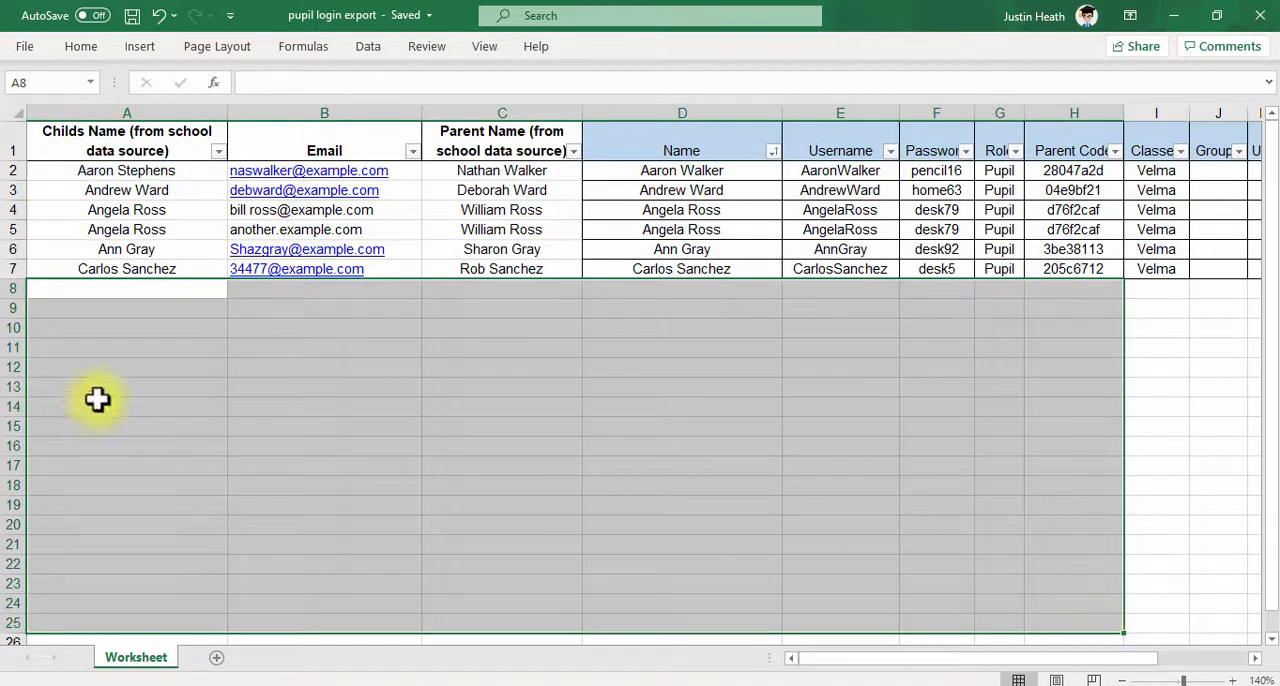
pyautogui.click(5, 147)
pyautogui.moveTo(9, 170); pyautogui.dragTo(11, 272)
pyautogui.click(369, 426)
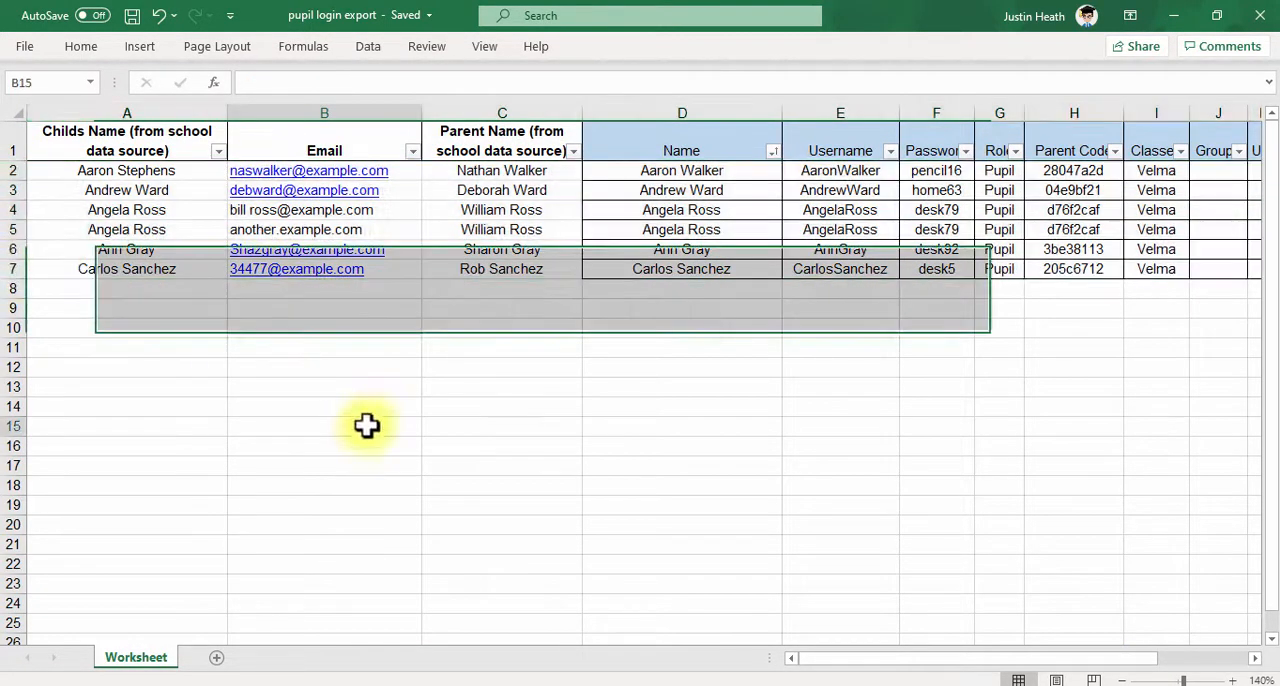
# Switch to the parent letter in Word and start a mail merge of the E-mail Messages type.
pyautogui.click(1175, 17)
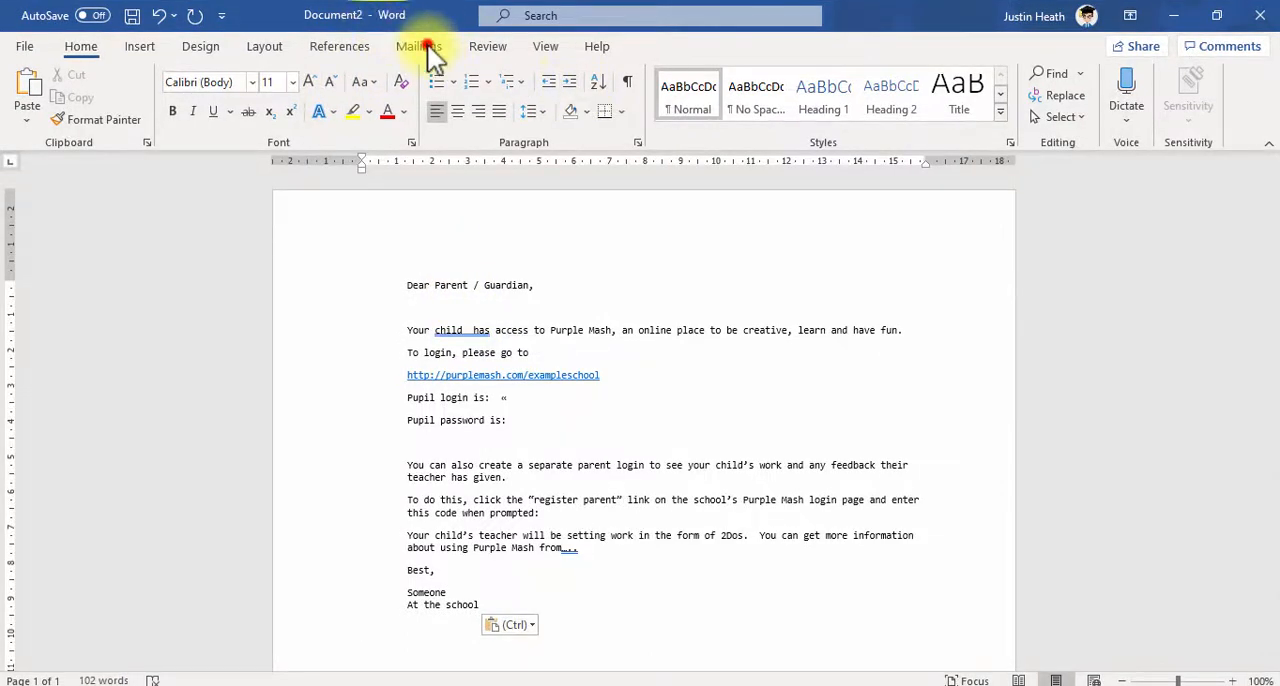
pyautogui.click(424, 46)
pyautogui.click(132, 100)
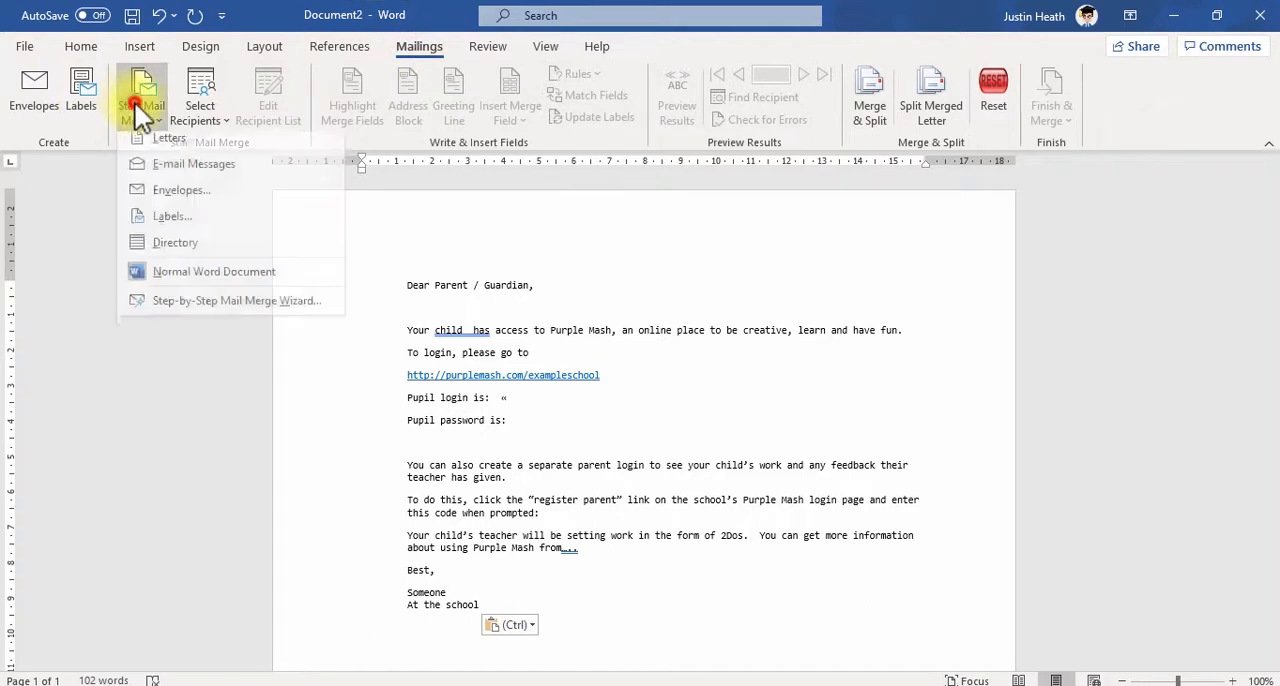
pyautogui.click(181, 175)
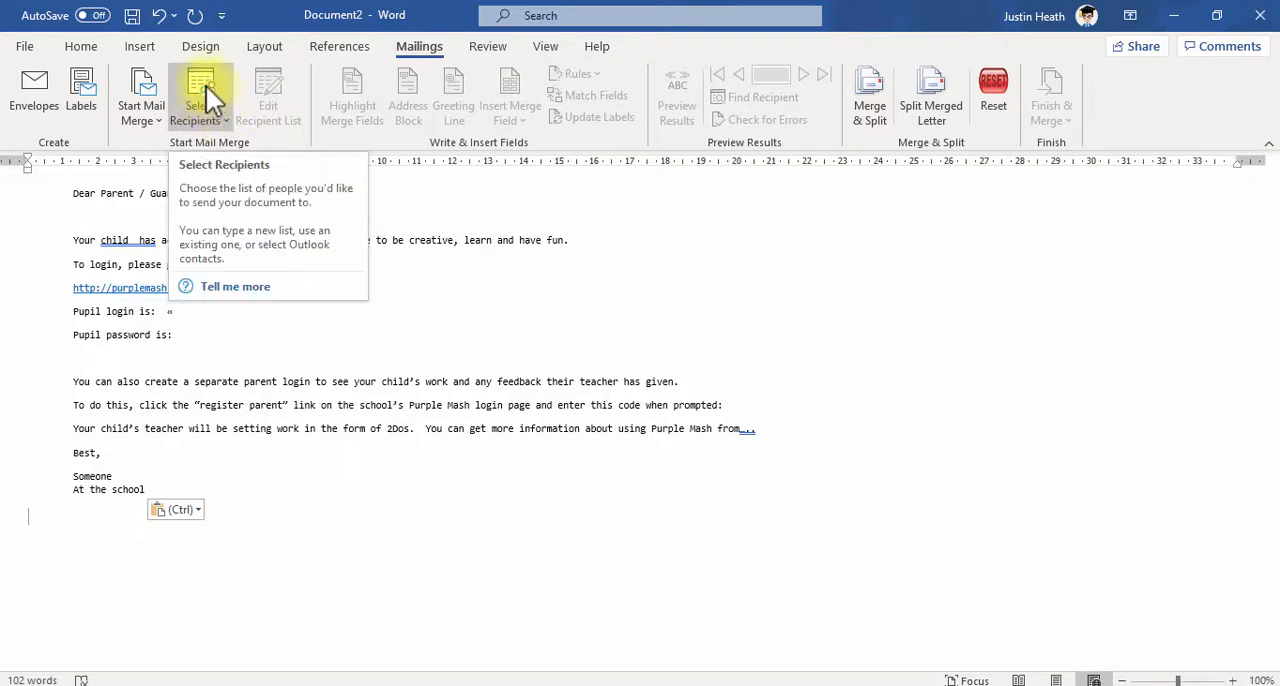
# Use the pupil login export file on the Desktop as the recipient list, choosing the Worksheet$ table with column headers.
pyautogui.click(215, 115)
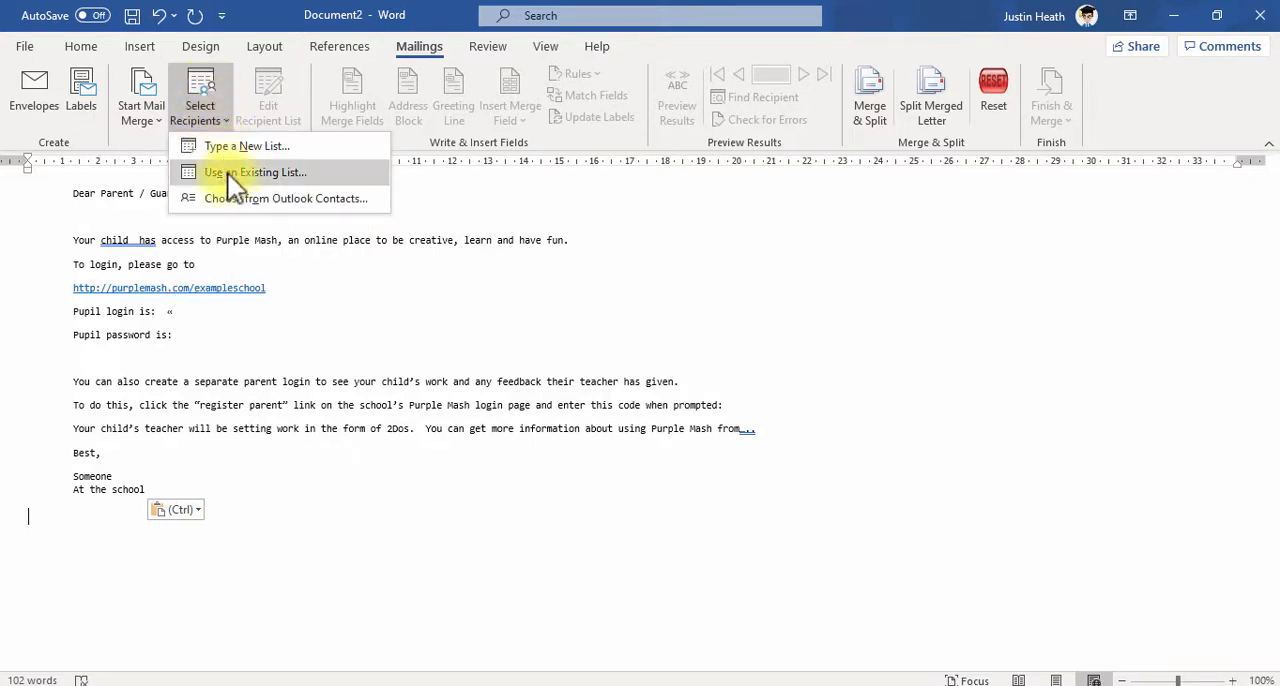
pyautogui.click(228, 173)
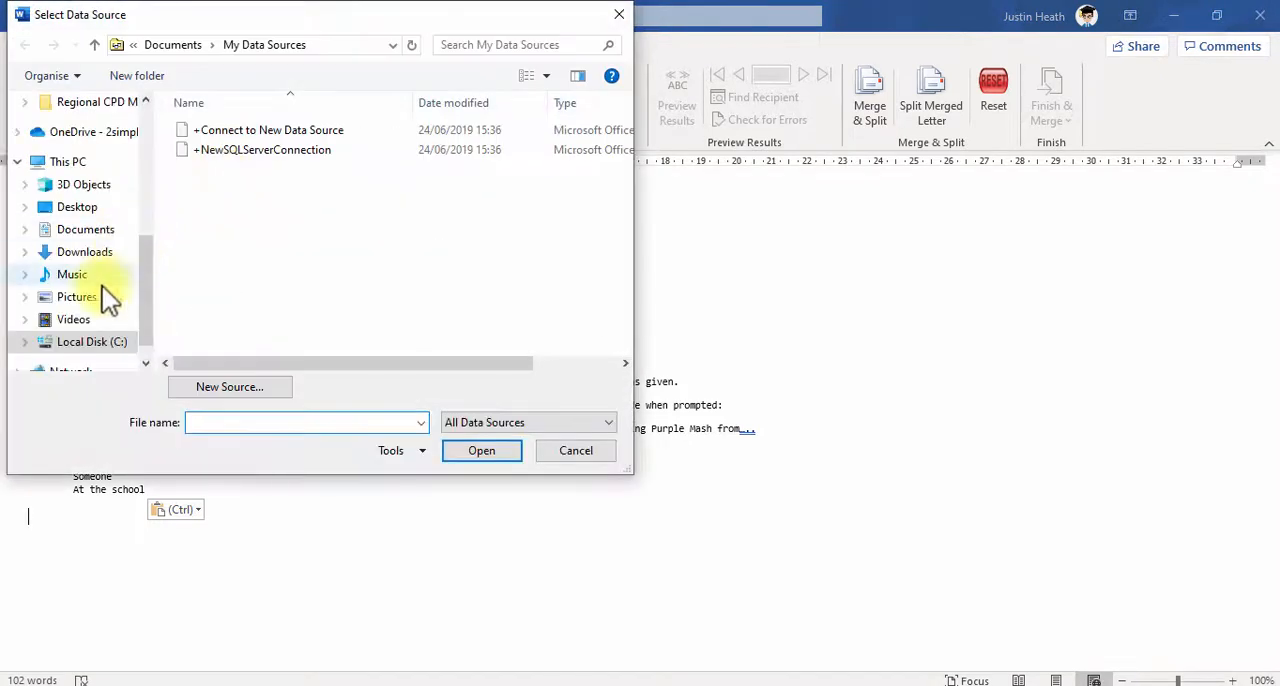
pyautogui.click(77, 207)
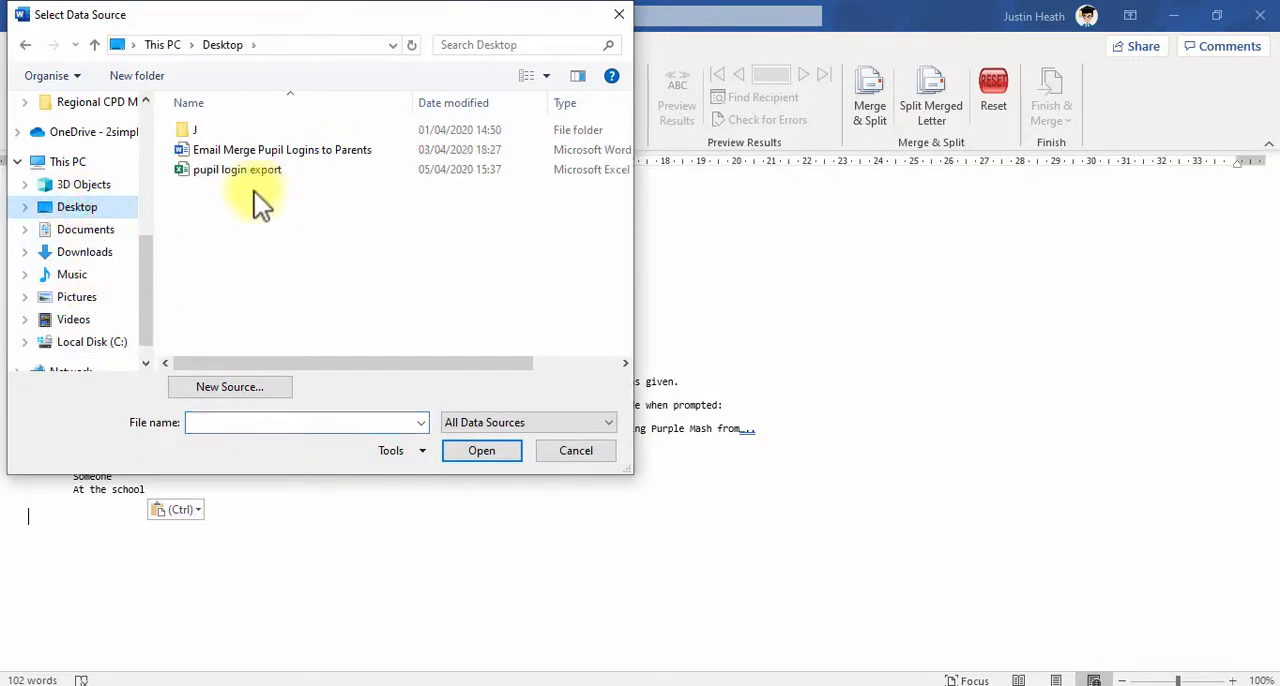
pyautogui.click(258, 170)
pyautogui.click(499, 452)
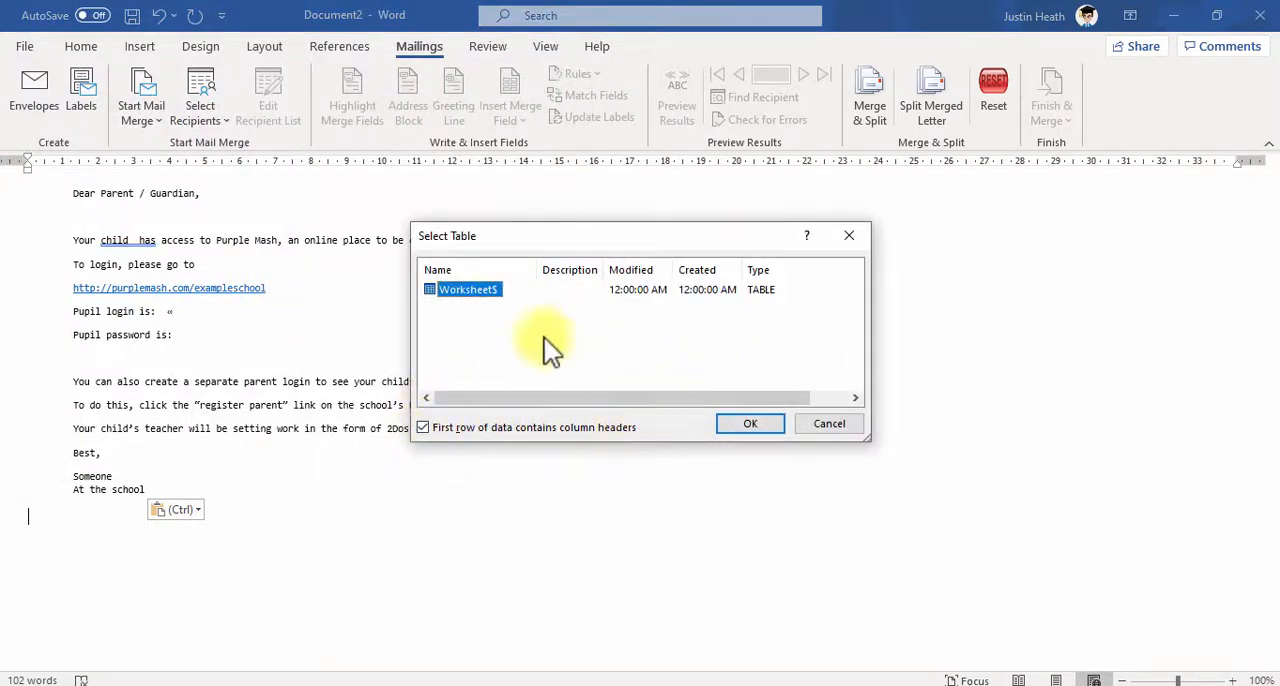
pyautogui.click(750, 424)
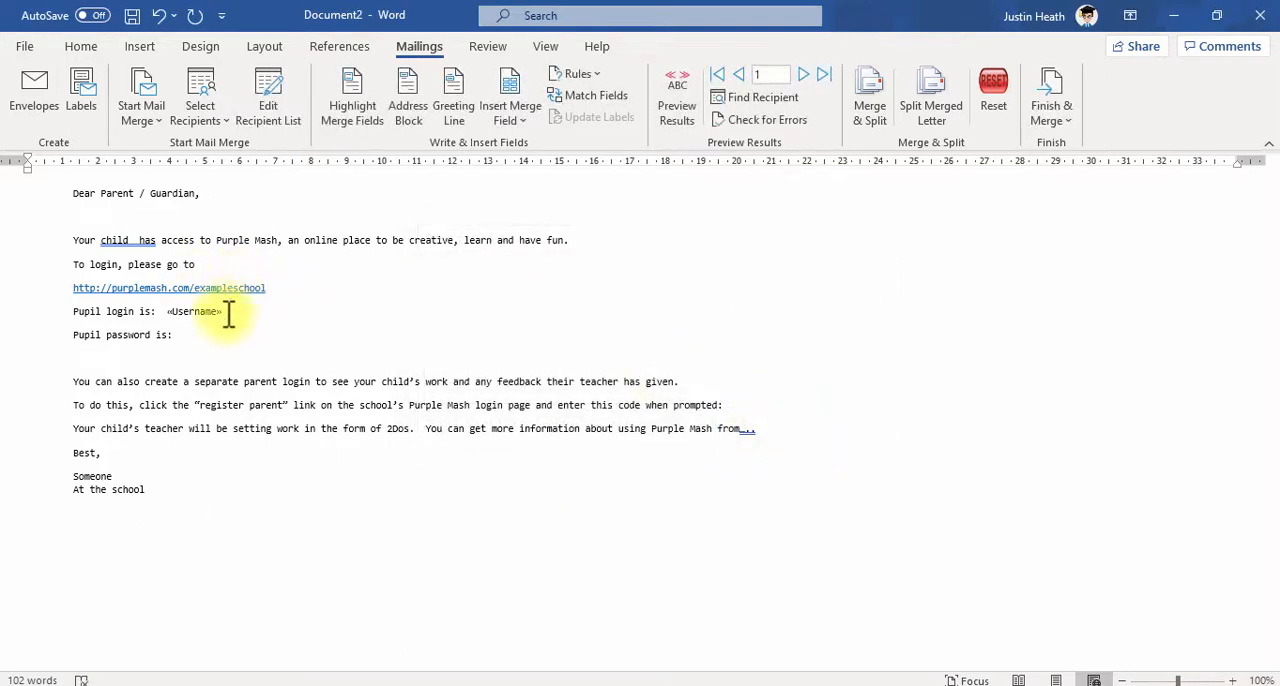
# Add a pair of commas after "Your child" and insert the Name merge field between them.
pyautogui.doubleClick(135, 240)
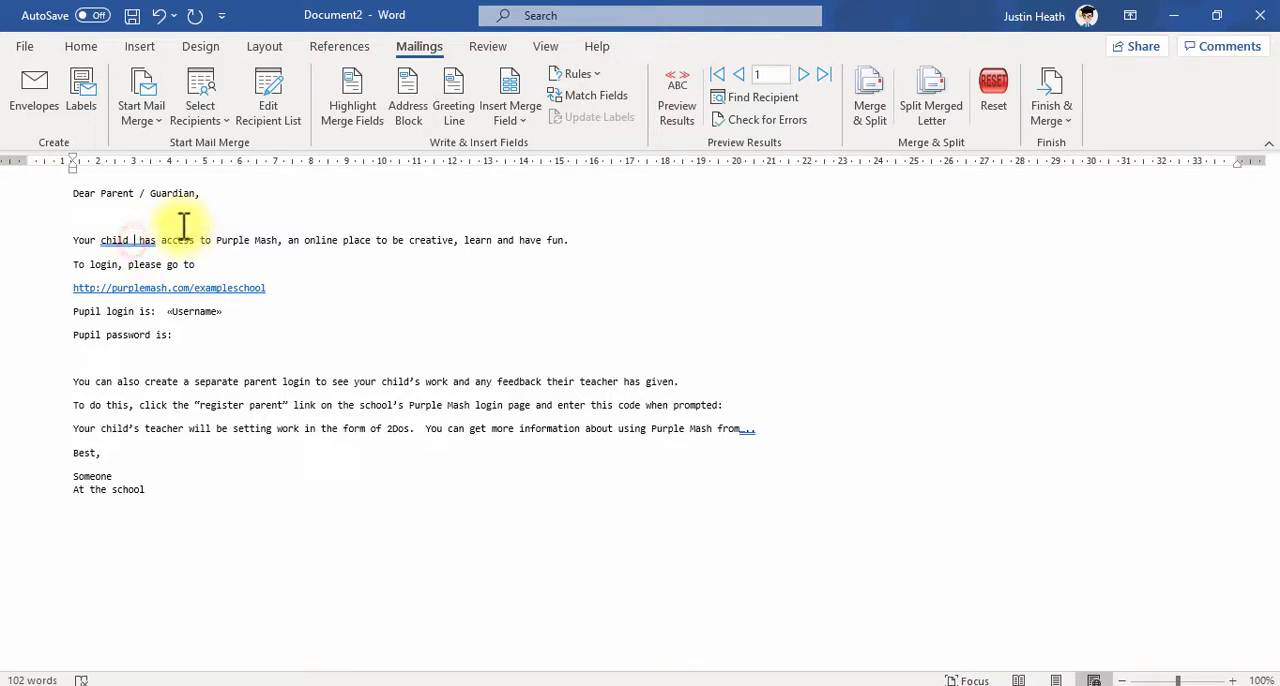
pyautogui.click(133, 240)
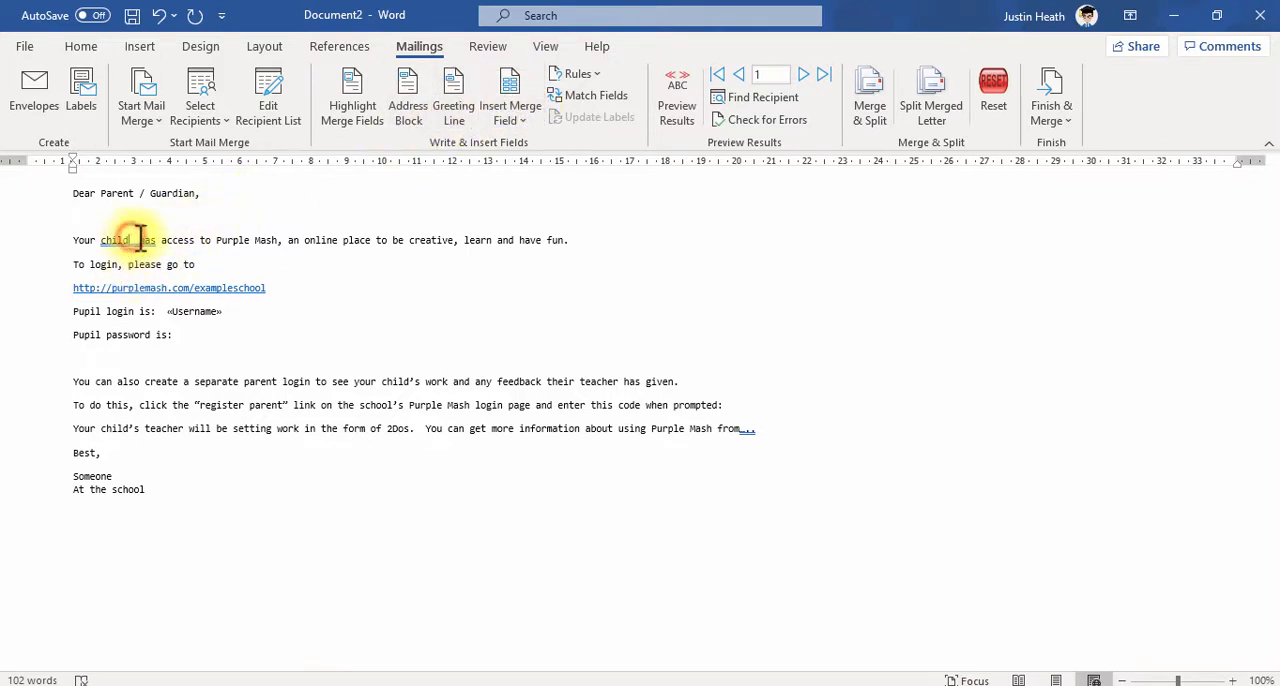
pyautogui.write(', ')
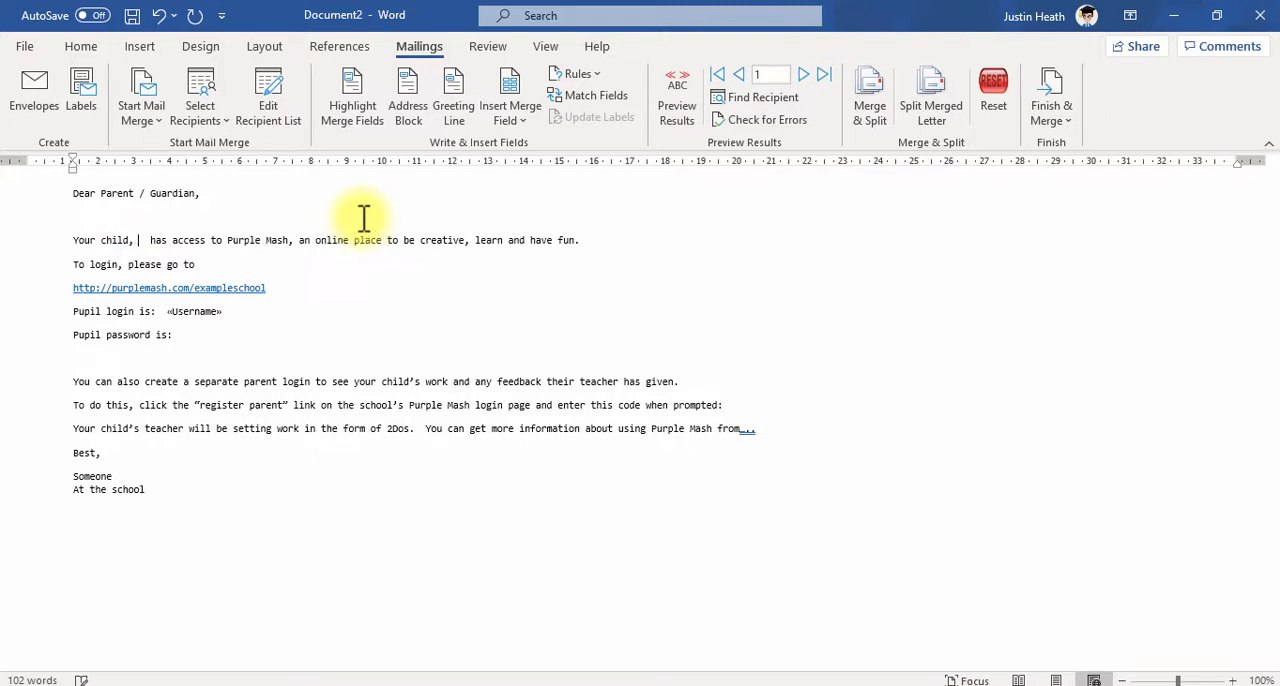
pyautogui.write(',')
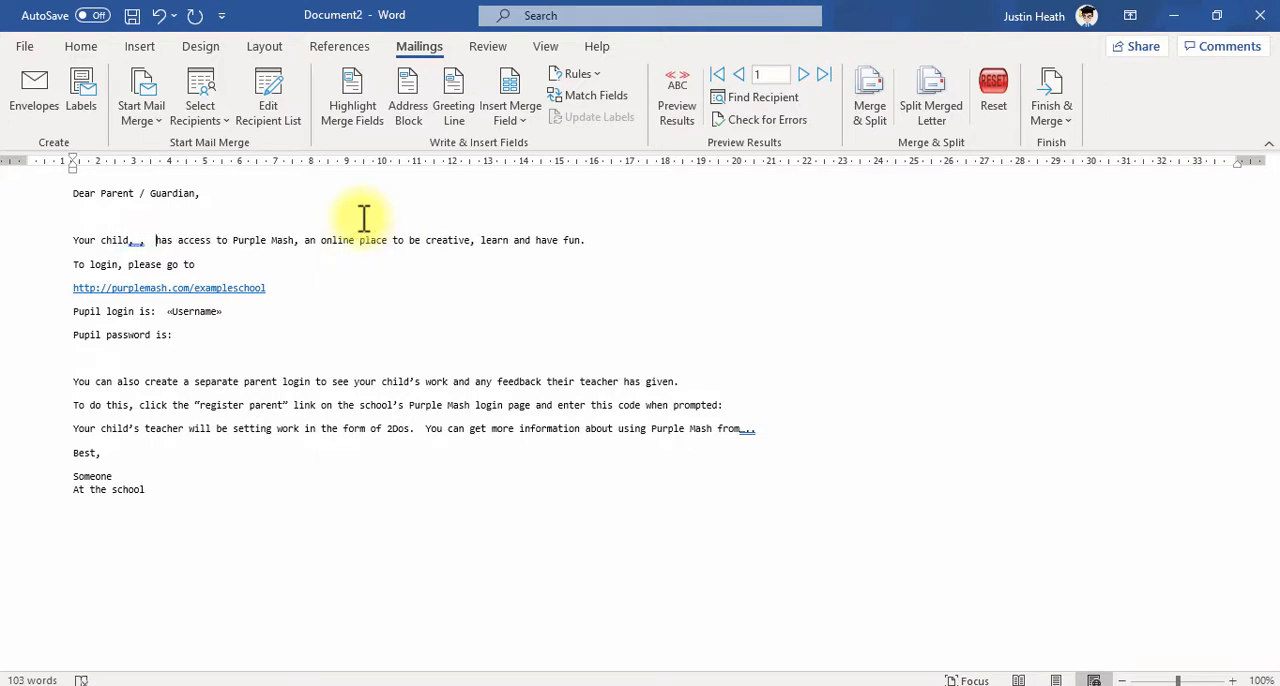
pyautogui.press('BackSpace')
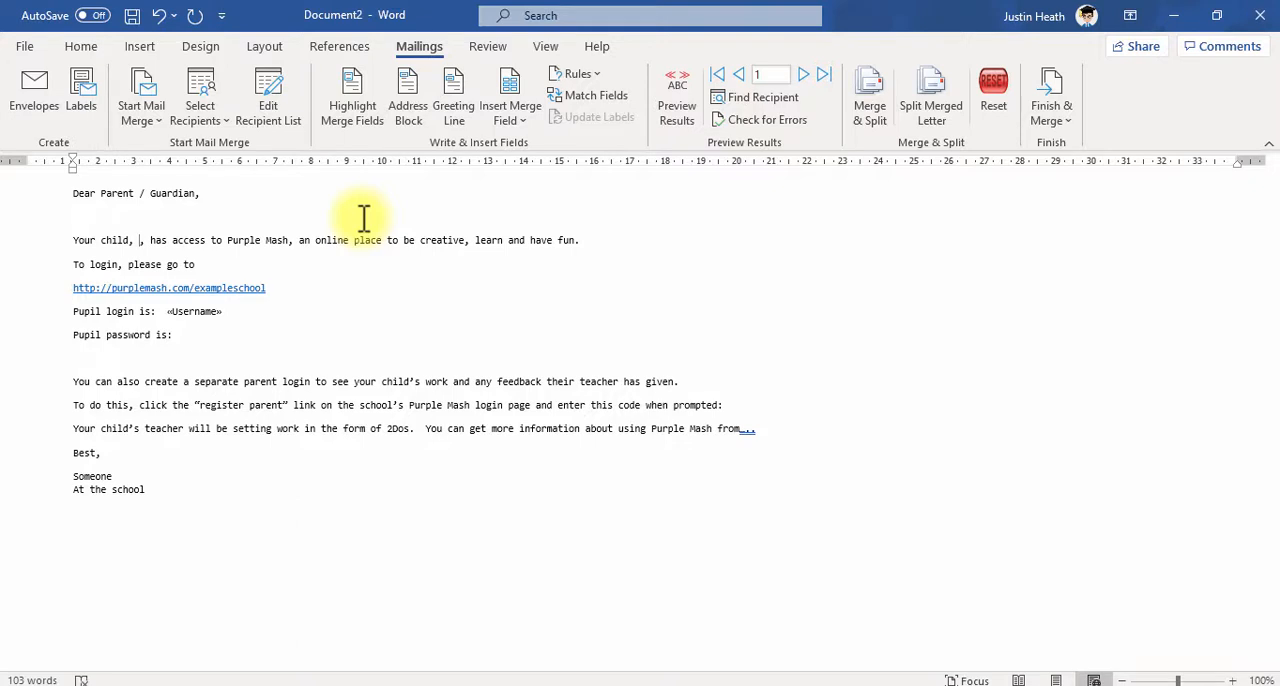
pyautogui.click(519, 117)
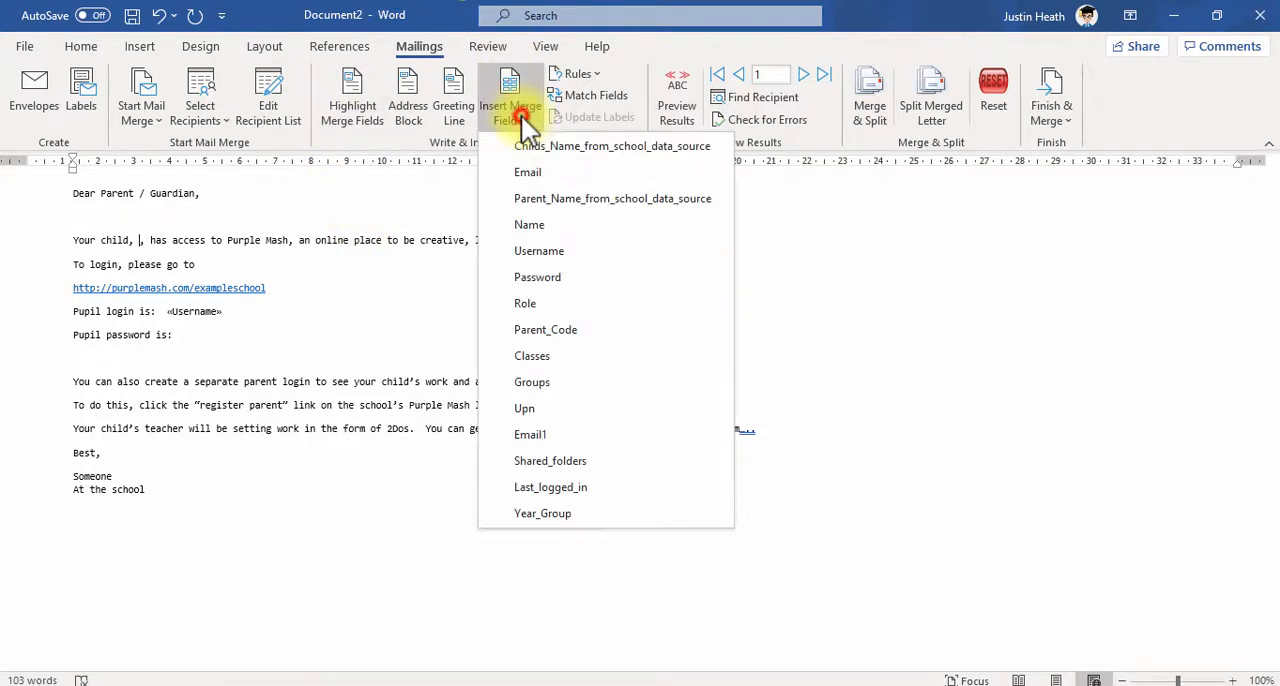
pyautogui.click(579, 230)
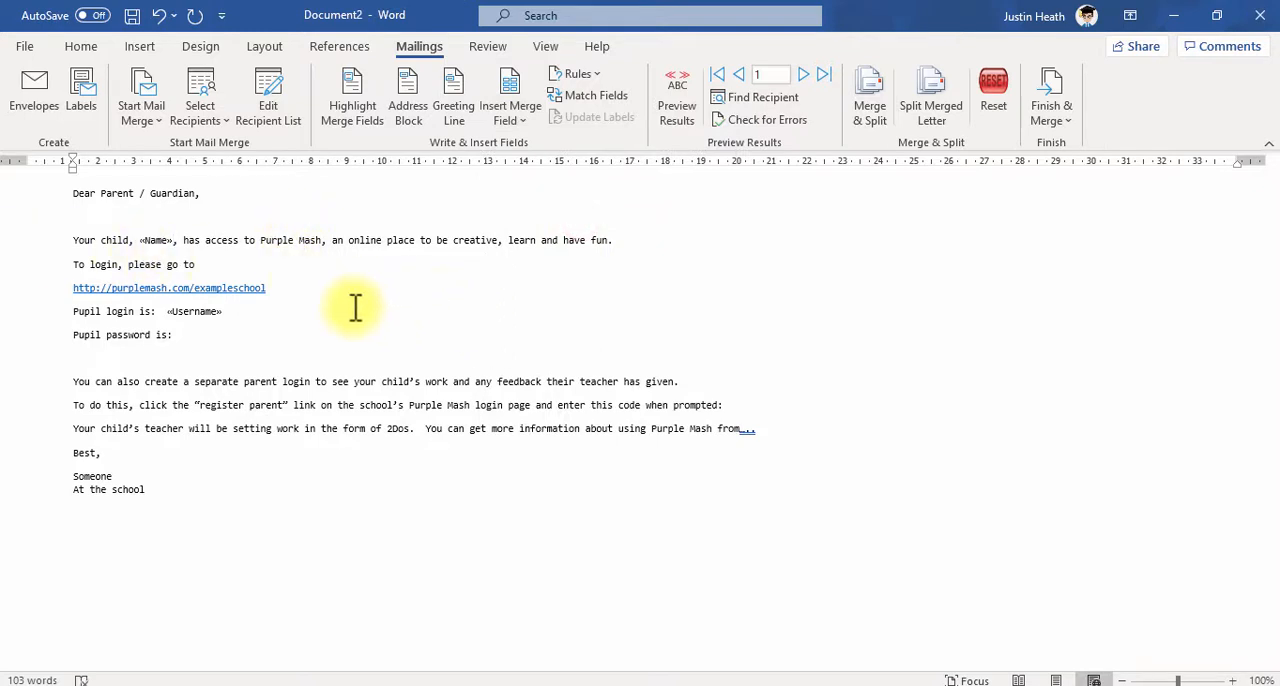
# Insert the Password merge field after "Pupil password is:" and the Parent_Code merge field after "enter this code when prompted:".
pyautogui.click(187, 338)
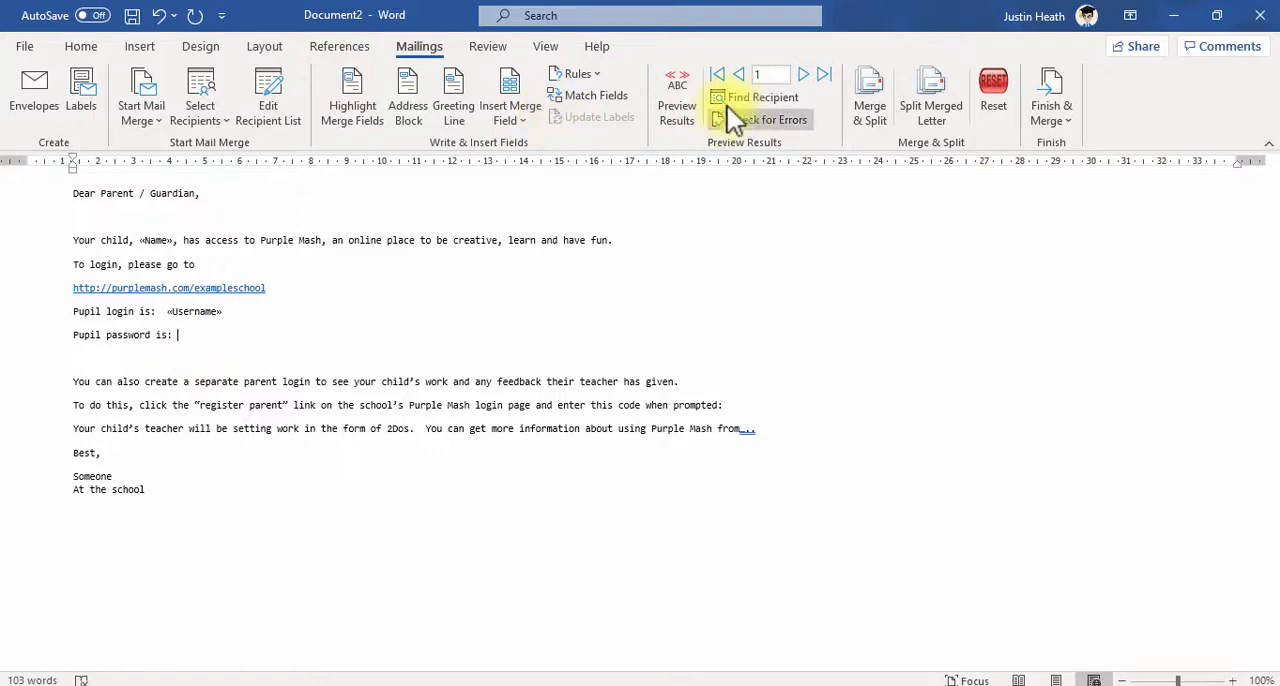
pyautogui.click(517, 114)
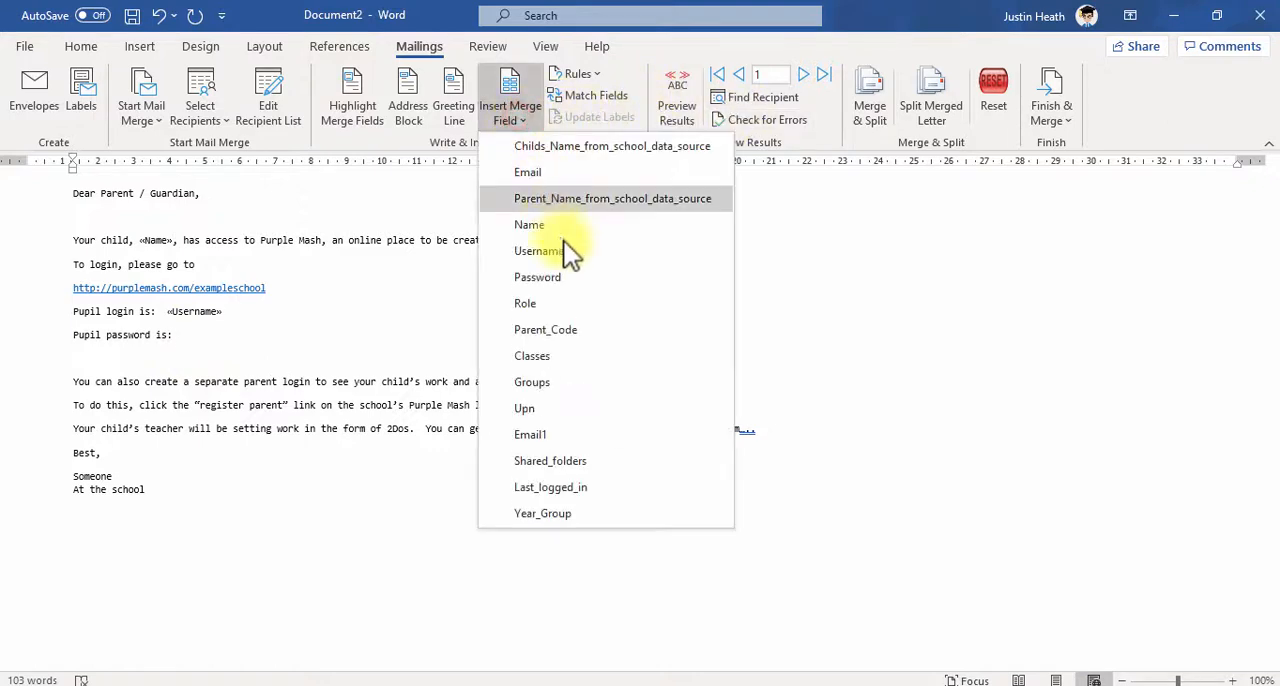
pyautogui.click(576, 274)
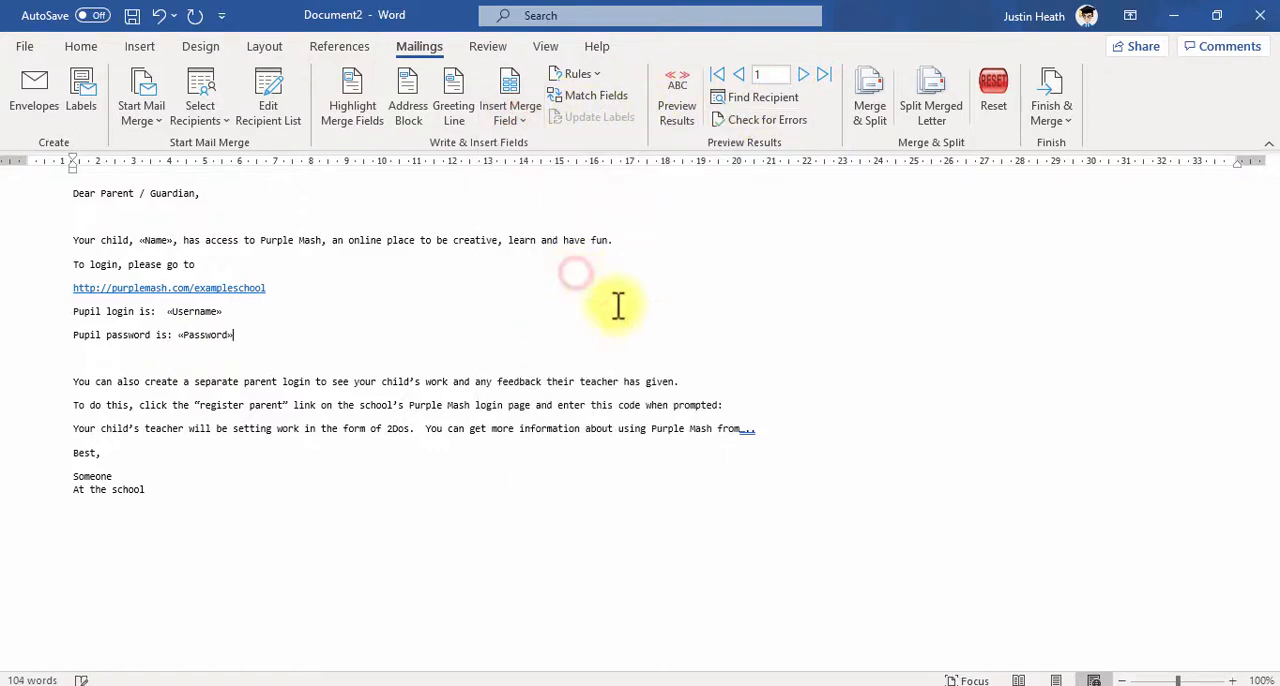
pyautogui.click(733, 399)
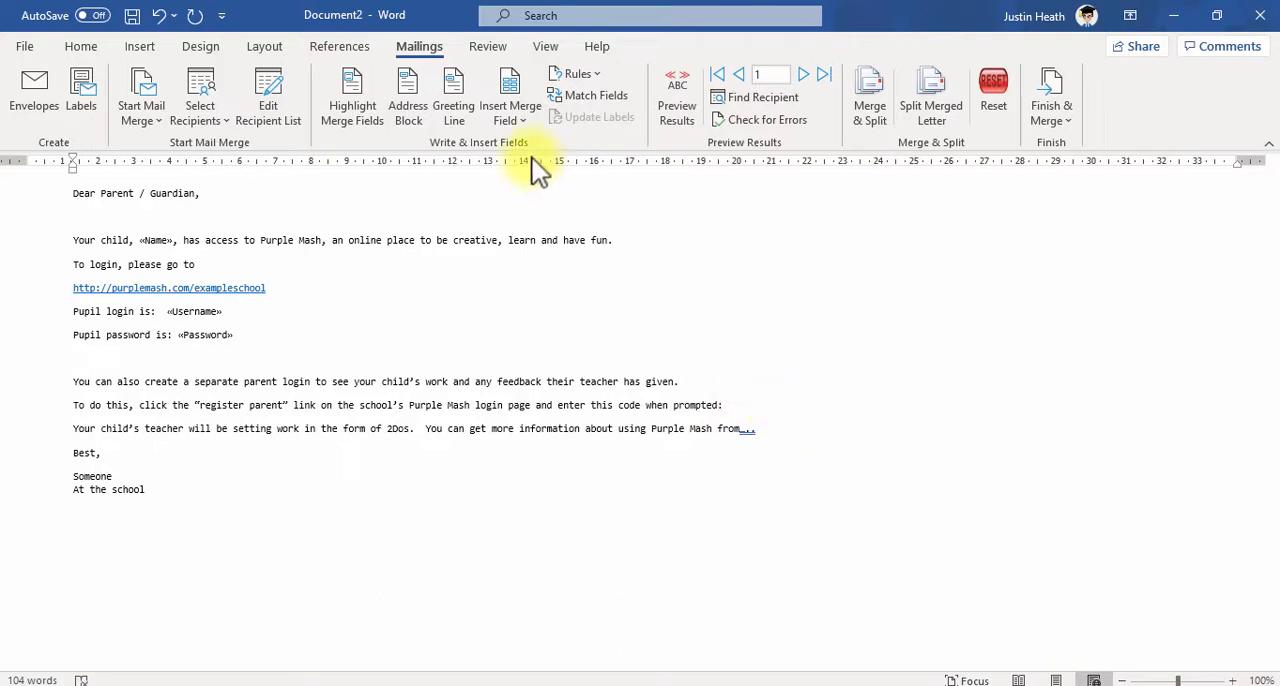
pyautogui.click(523, 121)
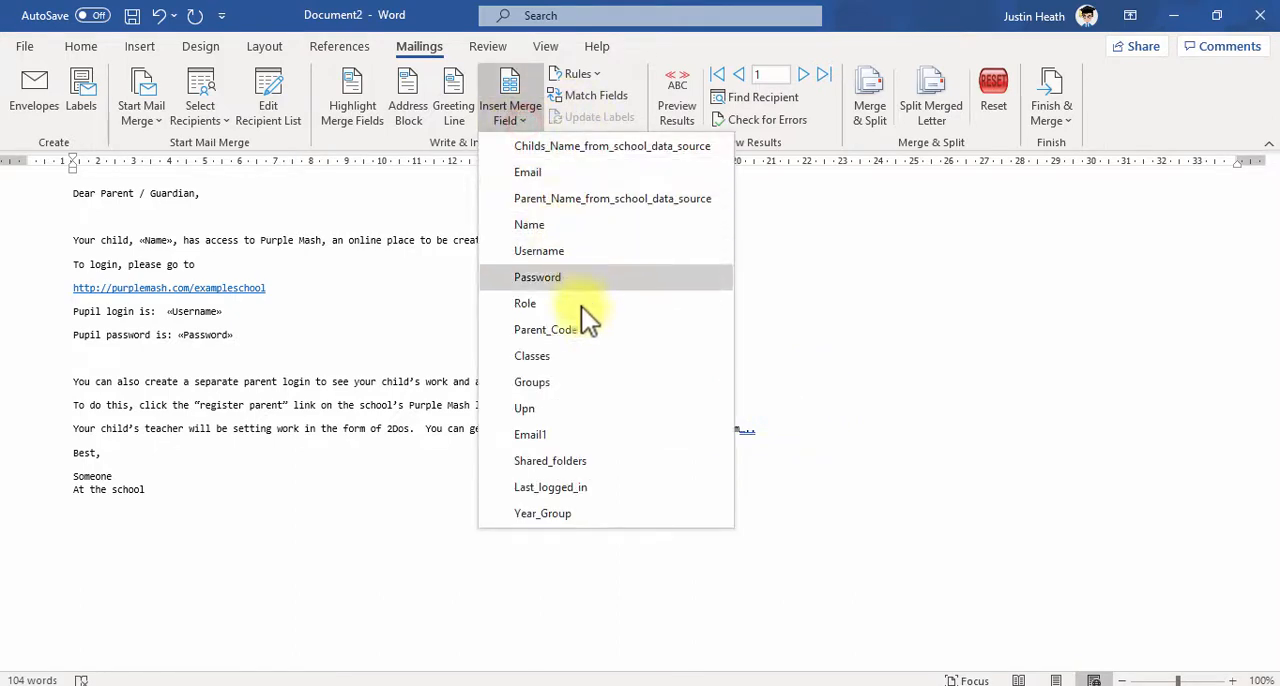
pyautogui.click(589, 331)
pyautogui.click(525, 311)
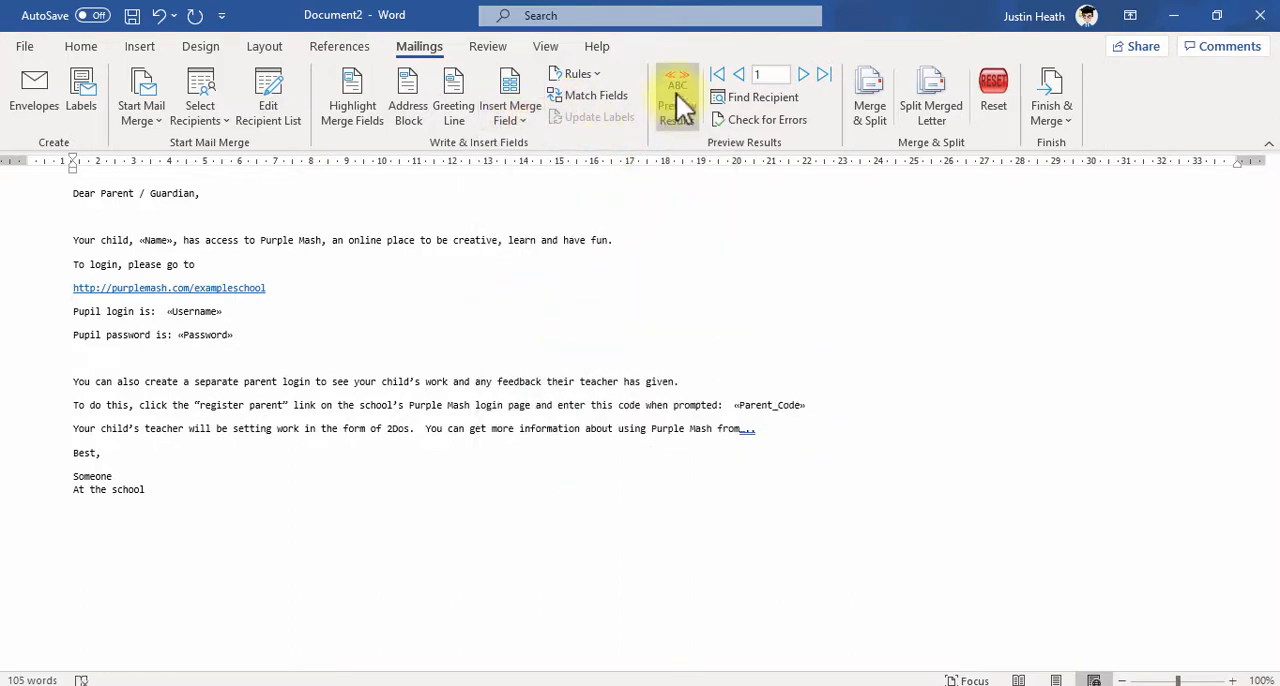
# Preview the merged letter and go through the recipient records up to record 4.
pyautogui.click(676, 92)
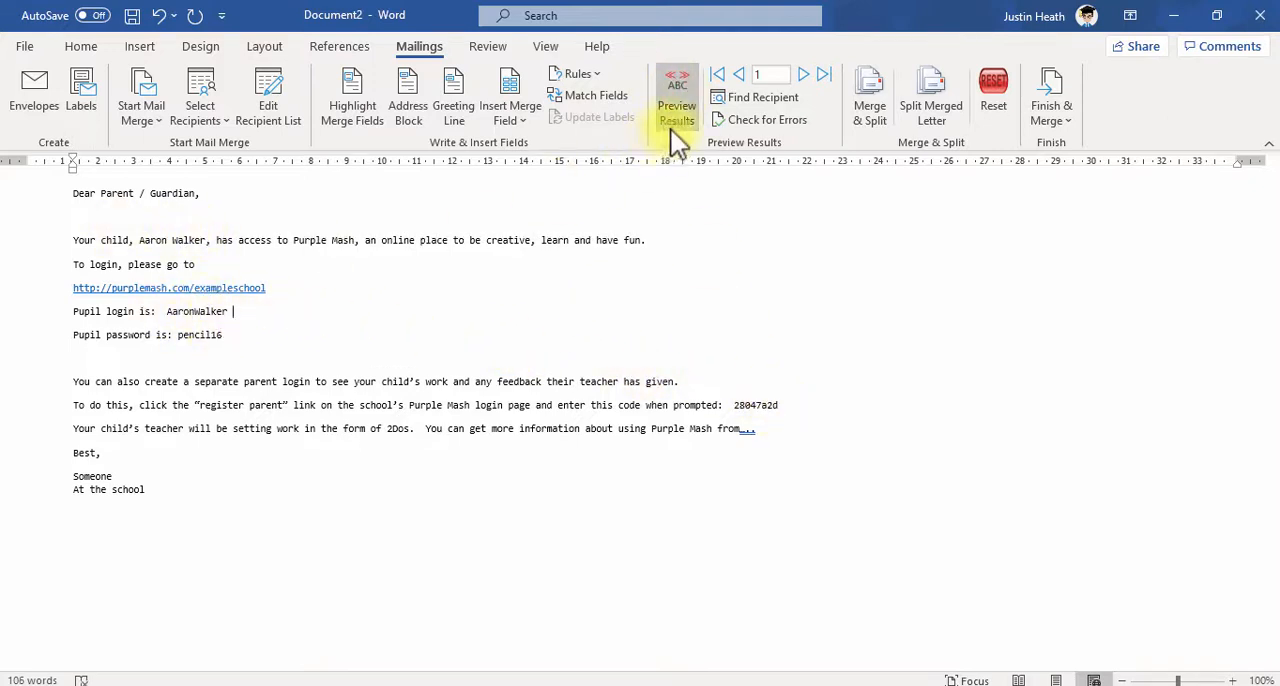
pyautogui.click(806, 76)
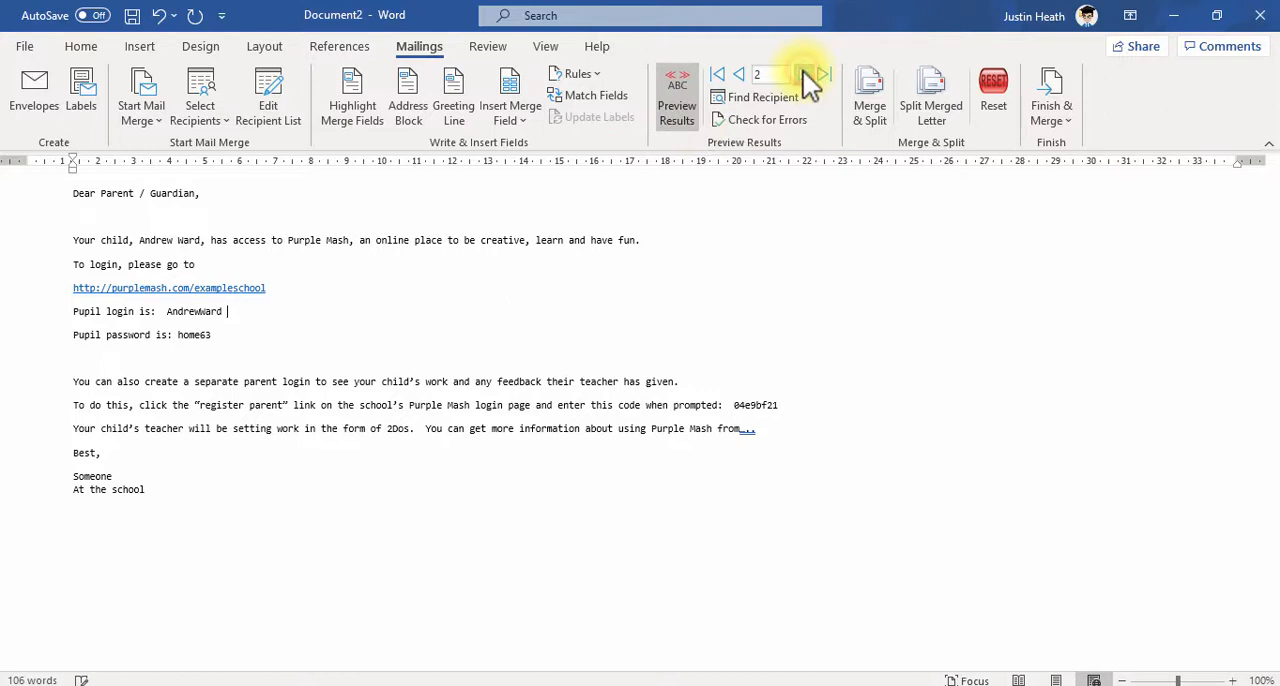
pyautogui.click(805, 76)
pyautogui.click(805, 76)
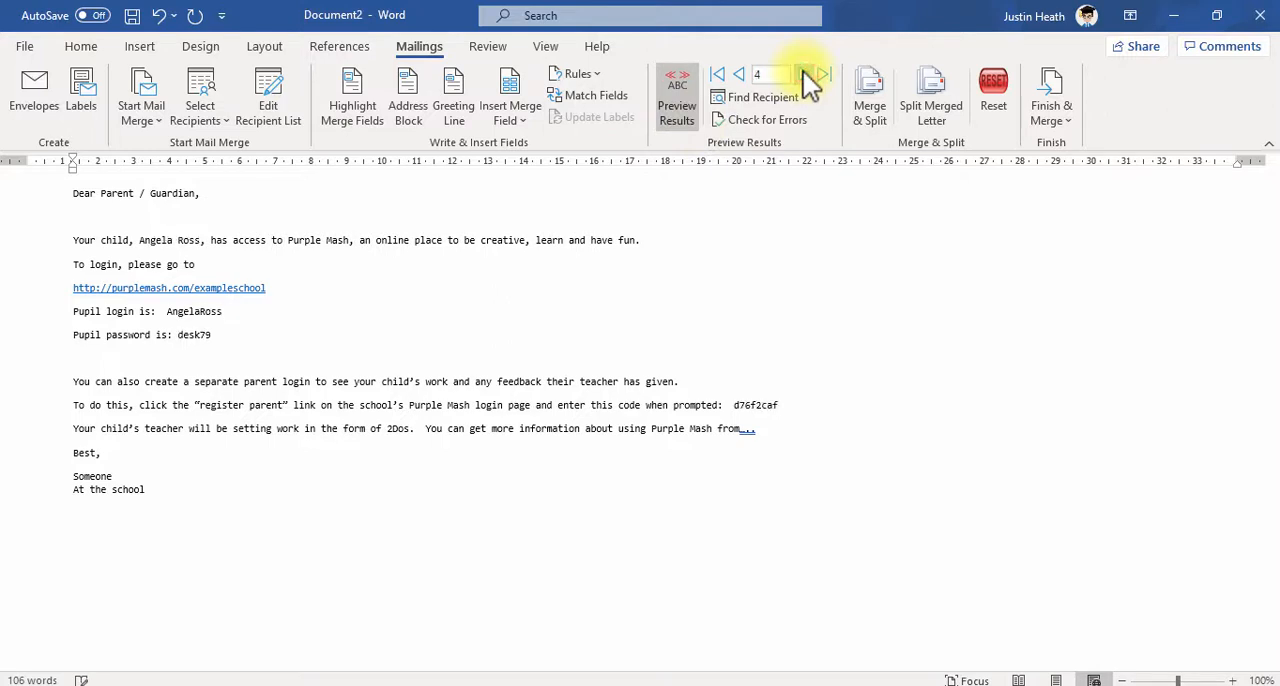
# Send all records as HTML email messages to the Email field with the subject "PM logins", cancelling the name check for the unrecognised address.
pyautogui.click(1064, 123)
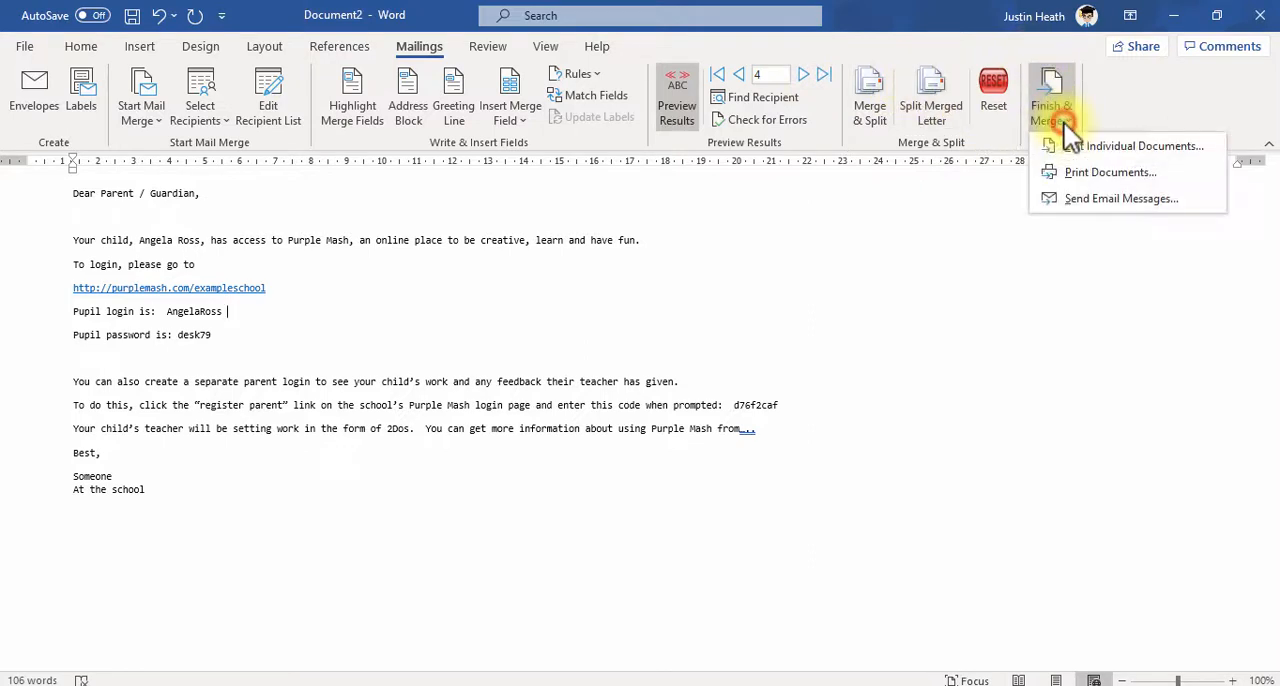
pyautogui.click(1101, 205)
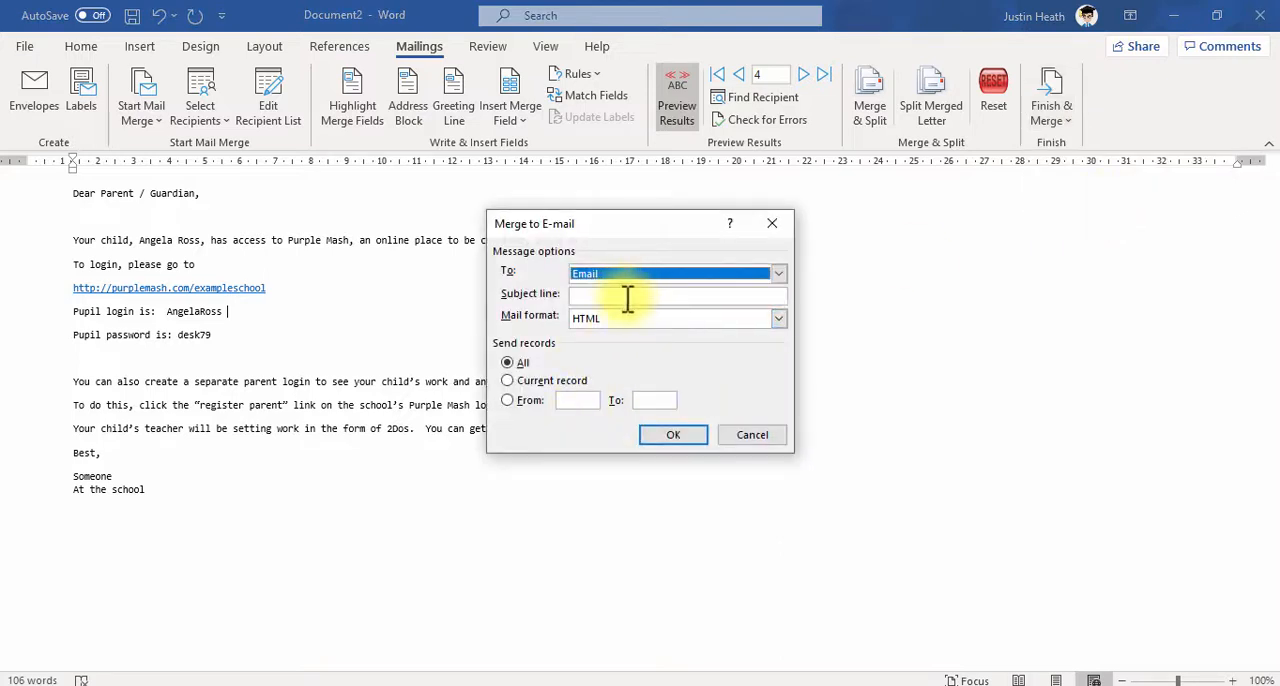
pyautogui.click(625, 293)
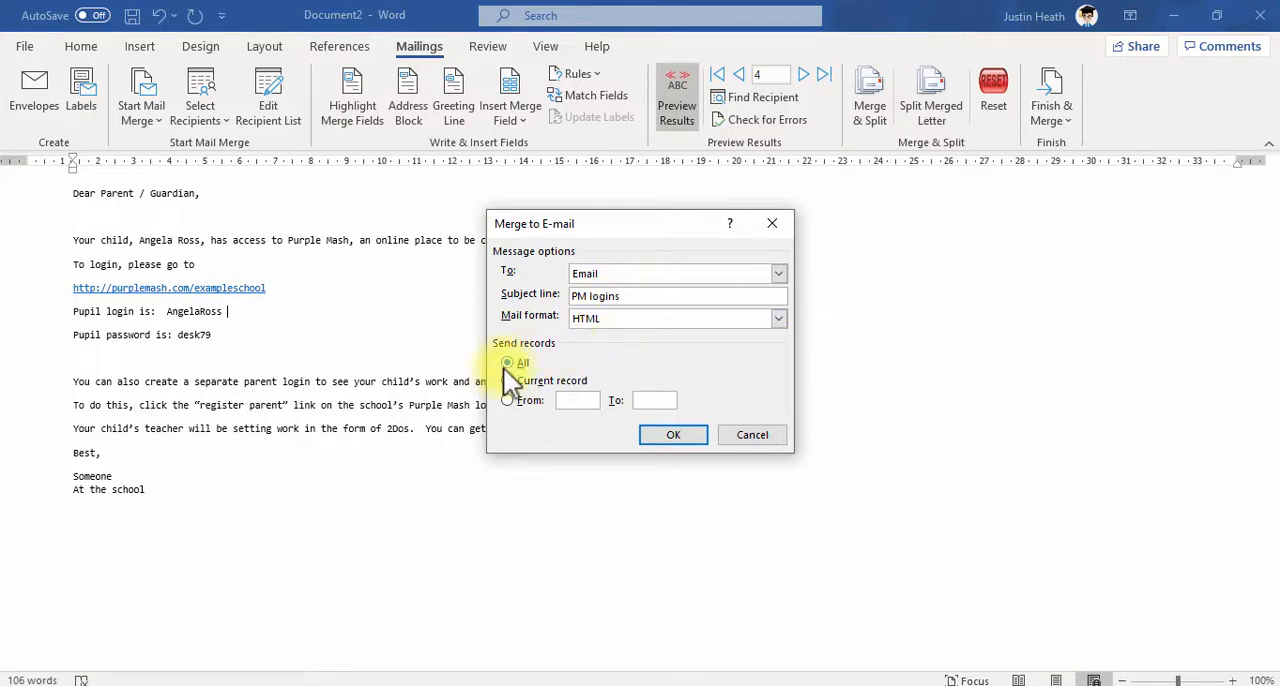
pyautogui.click(685, 435)
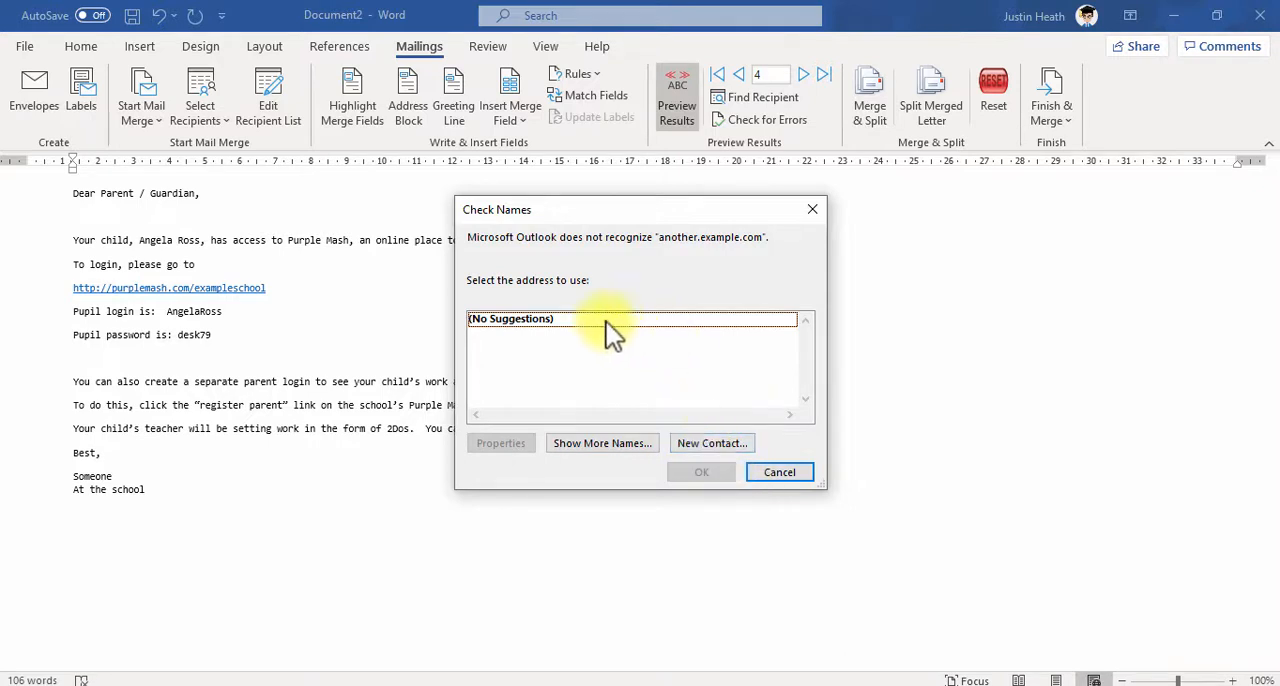
pyautogui.click(778, 471)
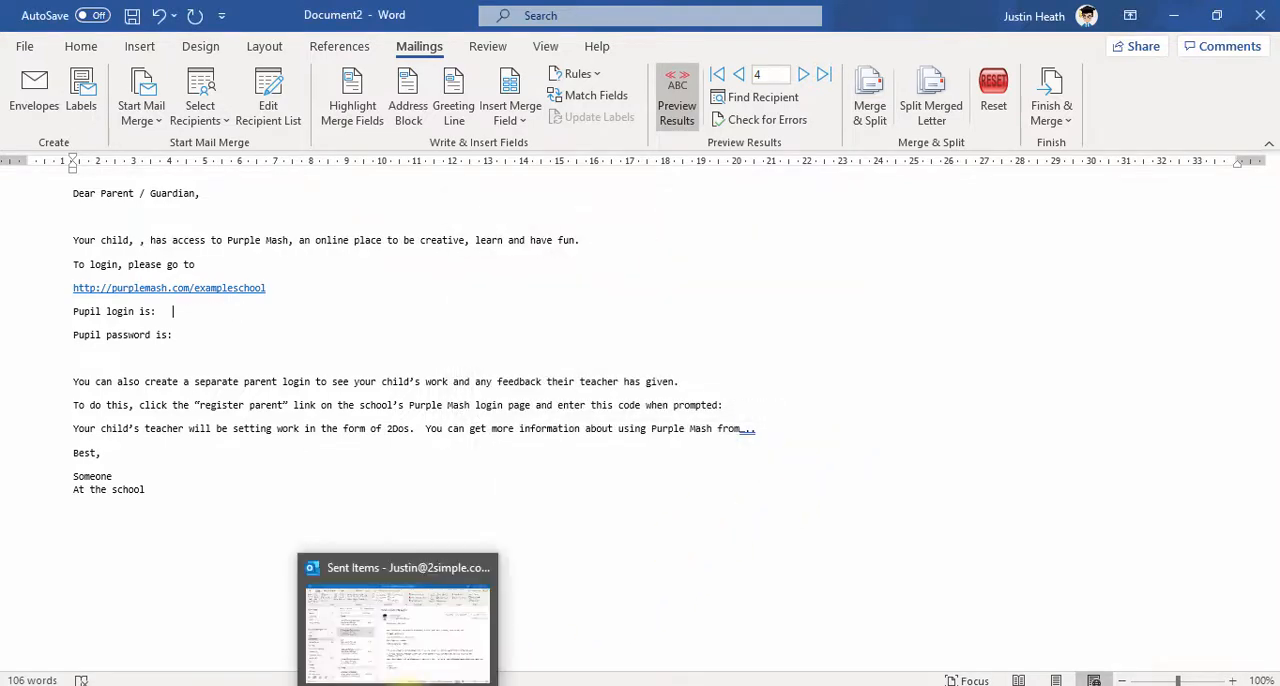
# Switch to Outlook and review several sent "PM logins" emails in Sent Items, and minimise the Outlook and Word windows.
pyautogui.click(410, 684)
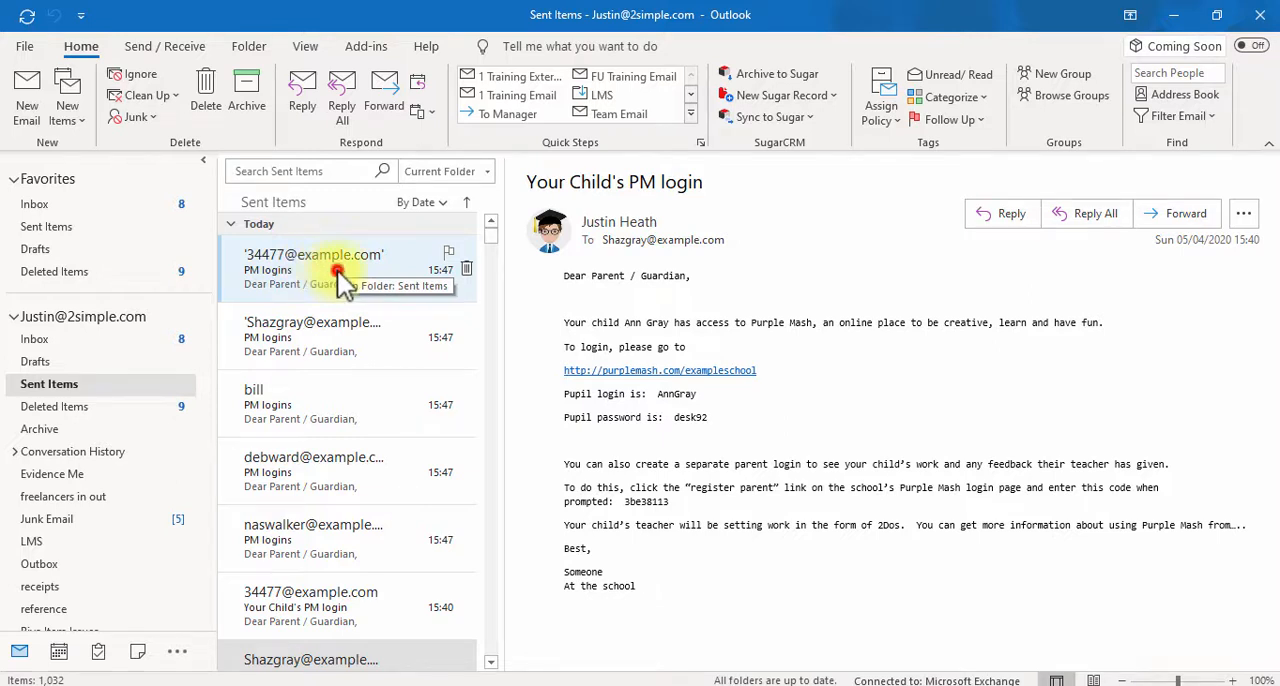
pyautogui.click(326, 272)
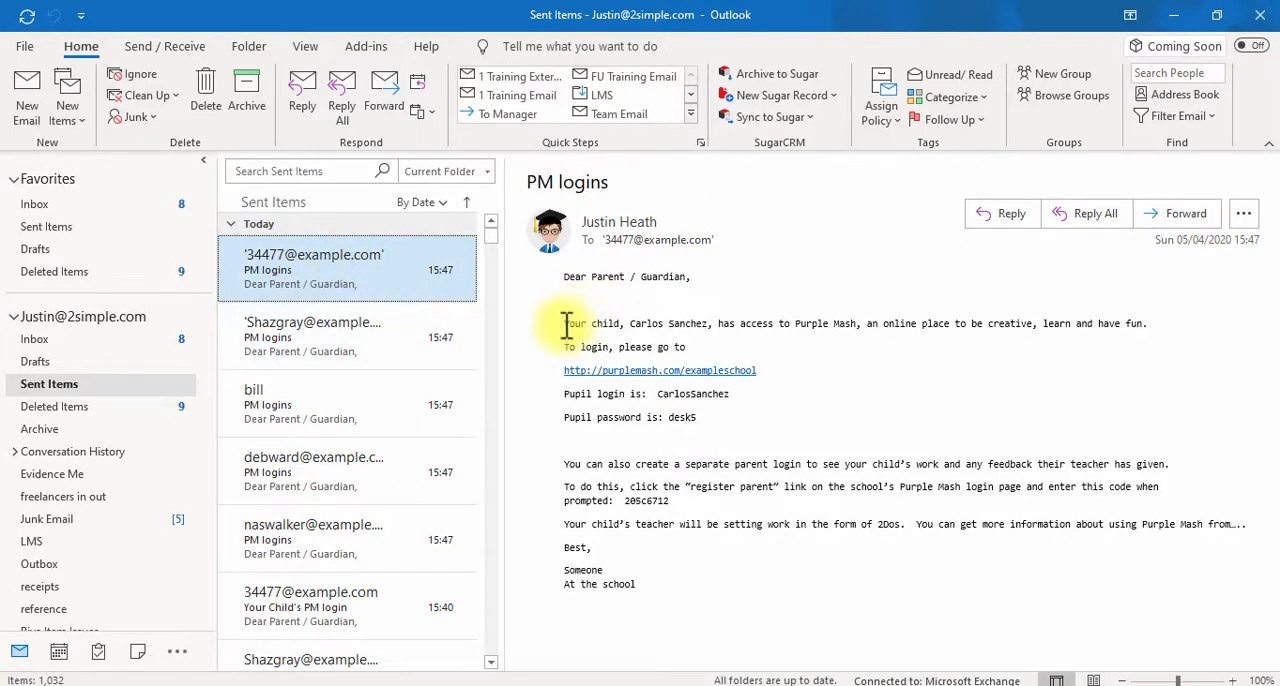
pyautogui.moveTo(564, 321); pyautogui.dragTo(757, 584)
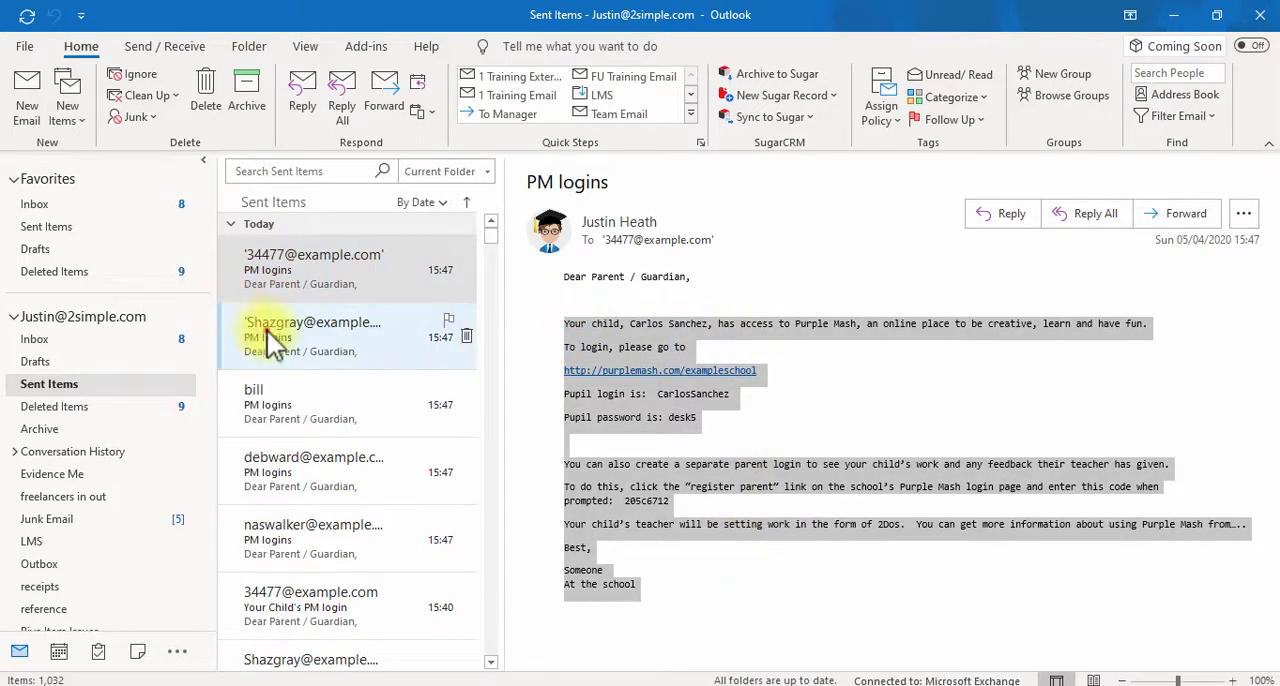
pyautogui.click(350, 338)
pyautogui.click(331, 424)
pyautogui.click(340, 467)
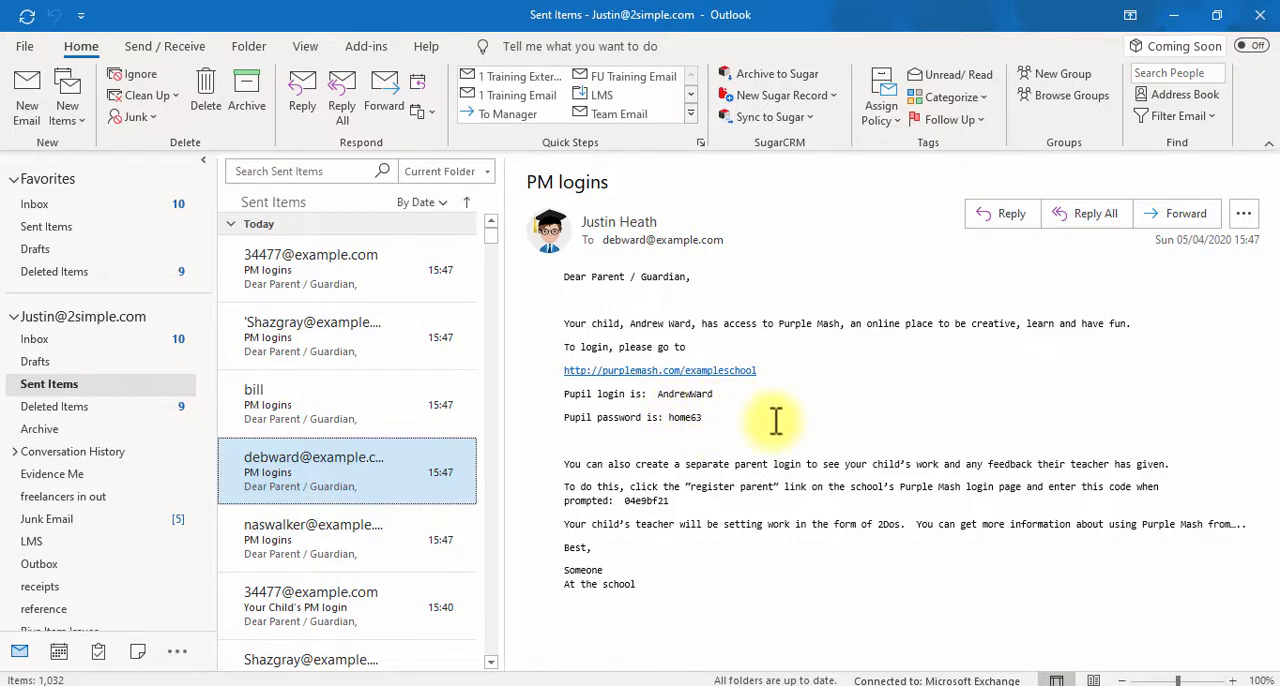
pyautogui.click(1174, 20)
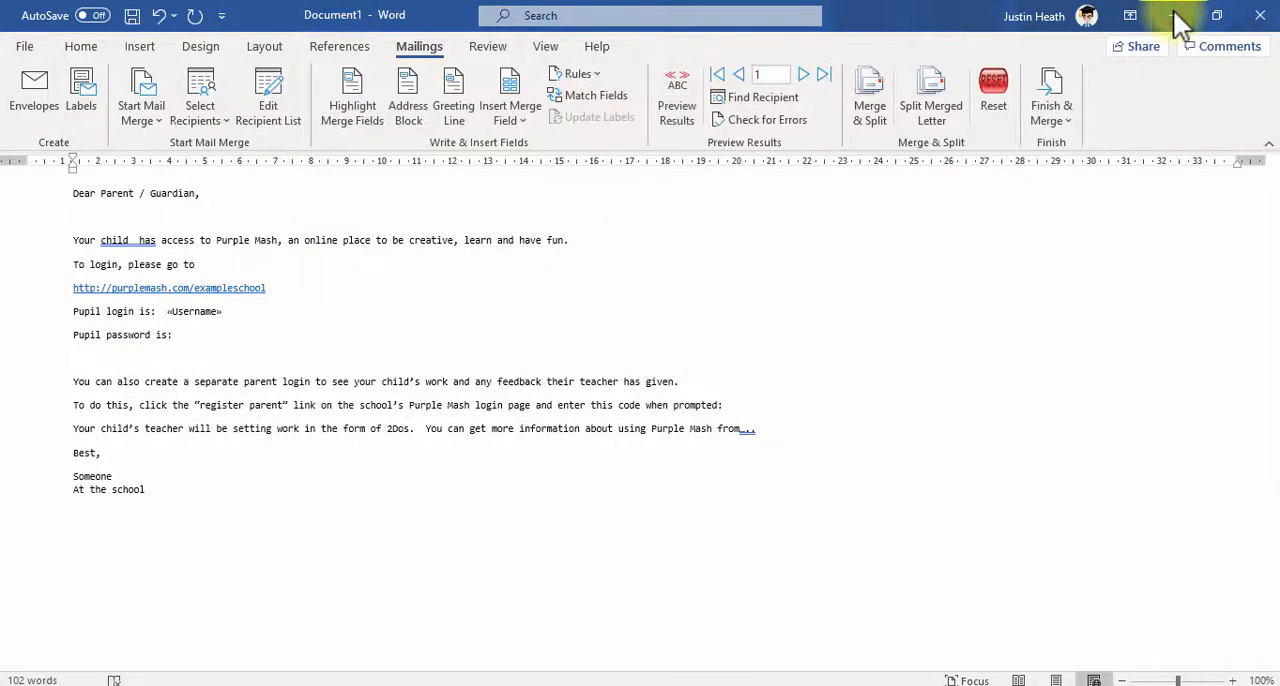
pyautogui.click(1176, 16)
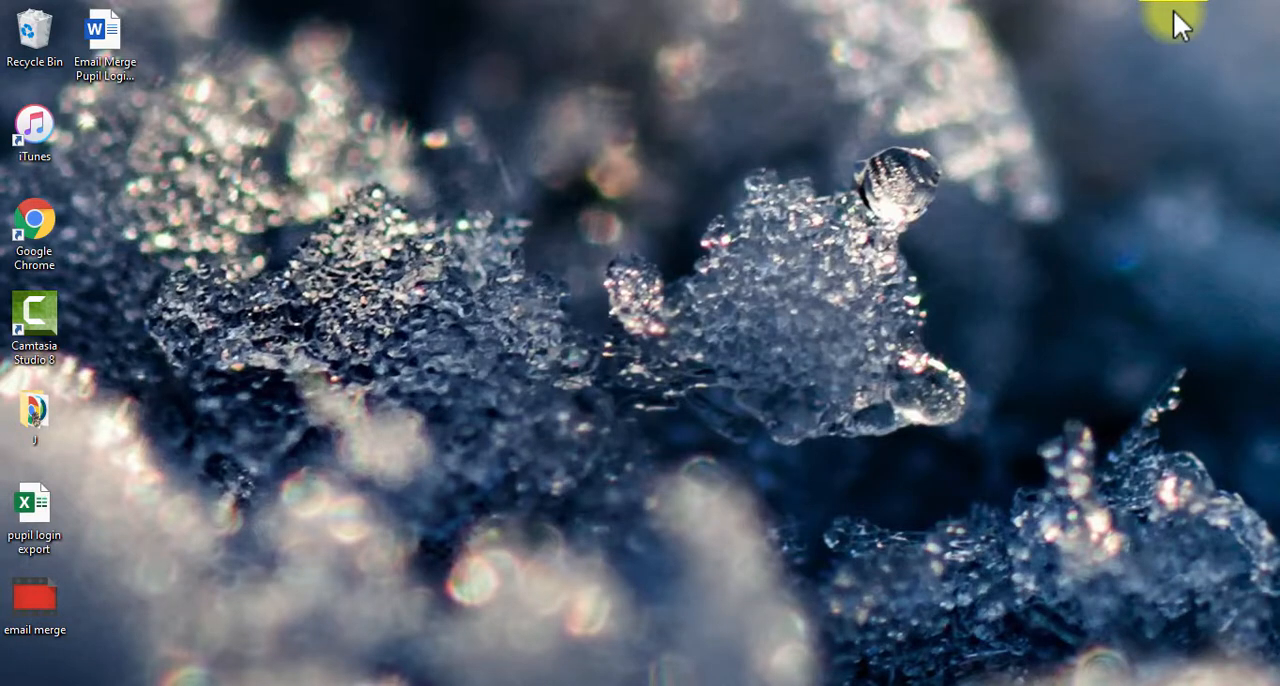